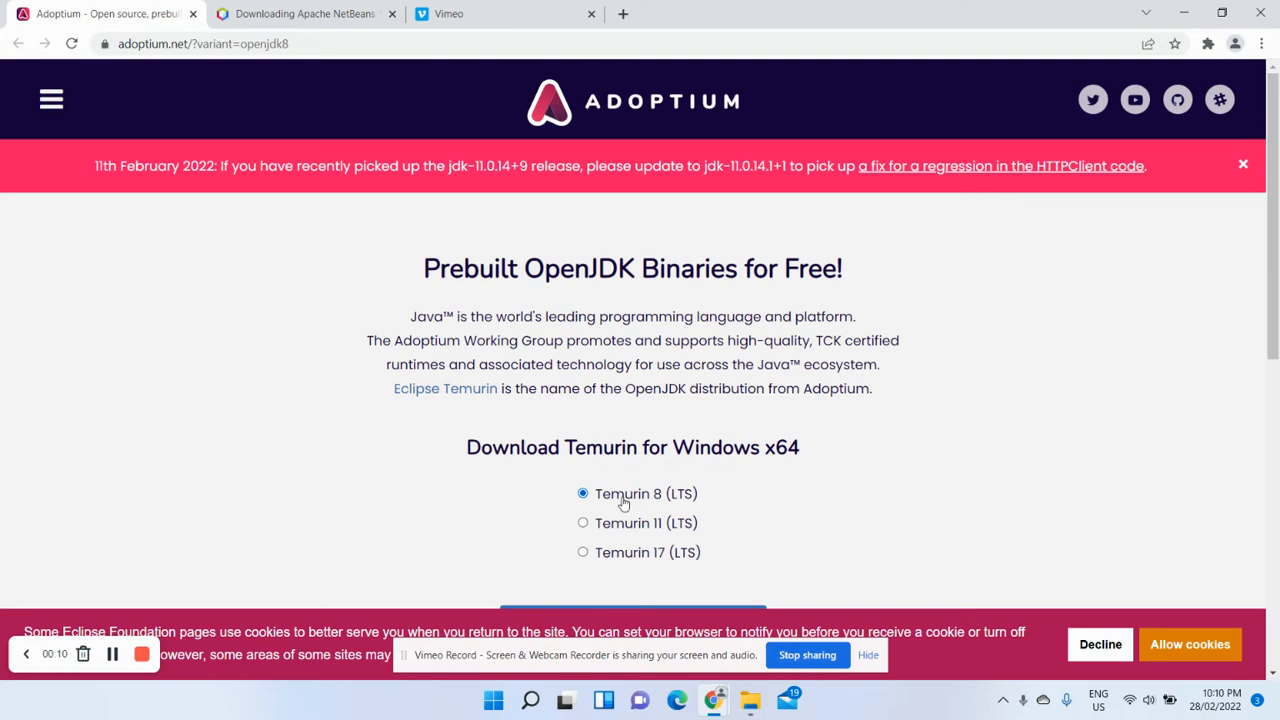
# - Review the Temurin 8 (LTS) download on the Adoptium page and the installers on the Apache NetBeans 12.5 download page
pyautogui.scroll(-2, 628, 500)
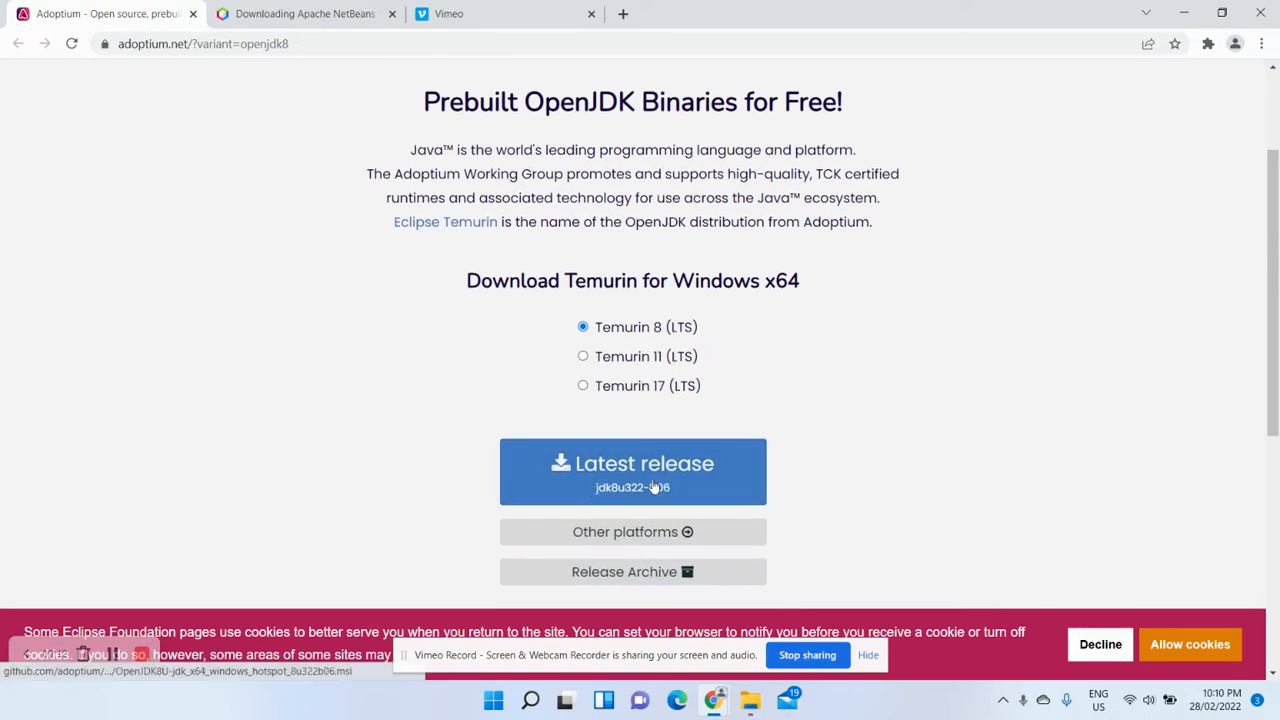
pyautogui.scroll(2, 617, 487)
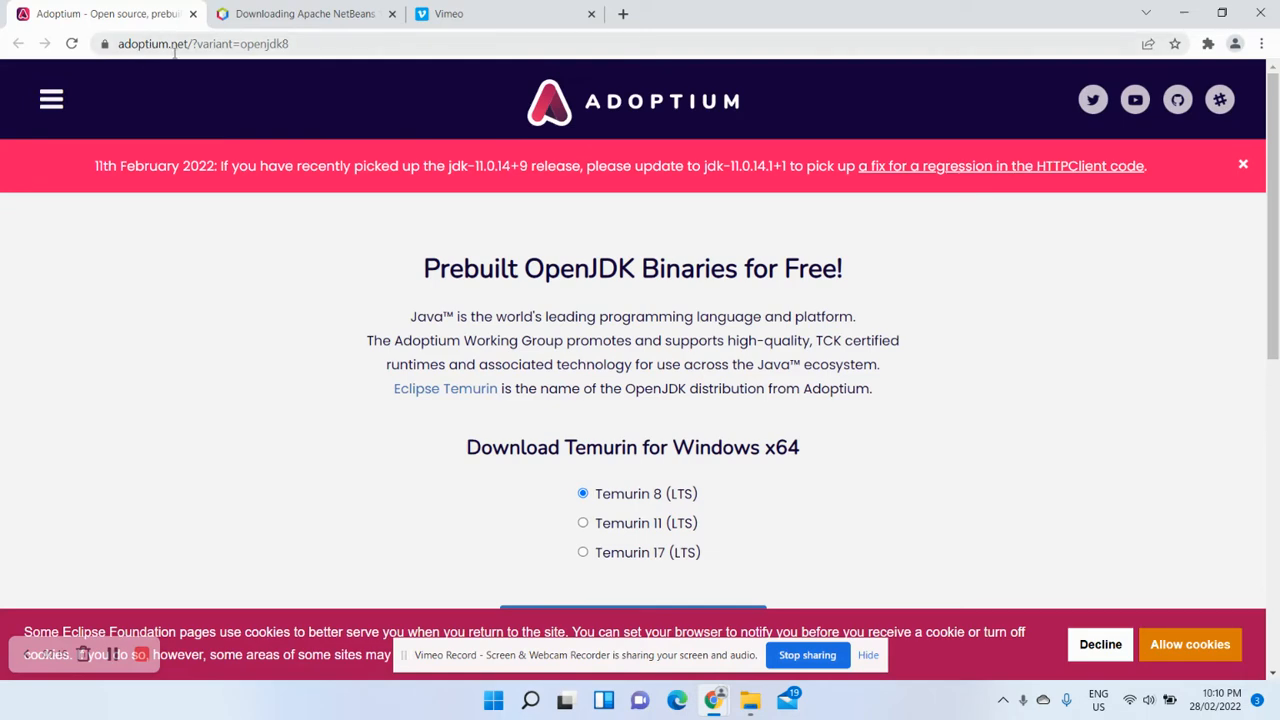
pyautogui.click(296, 13)
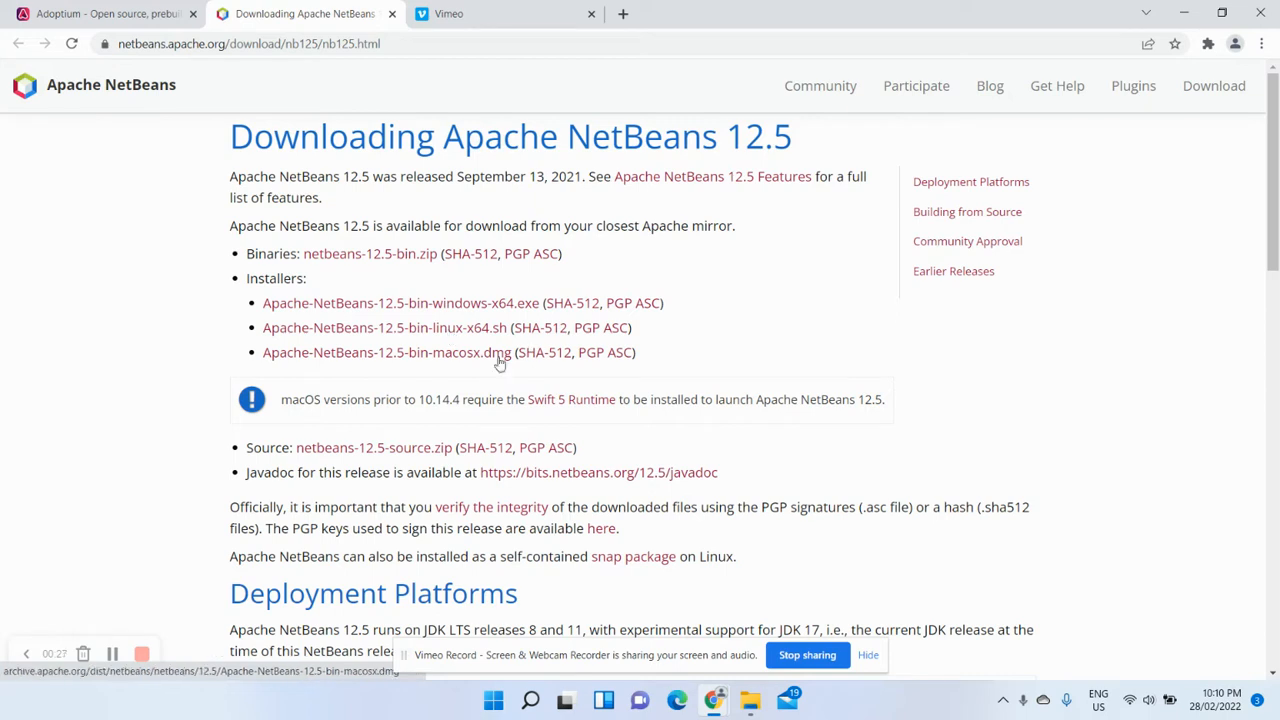
pyautogui.click(868, 655)
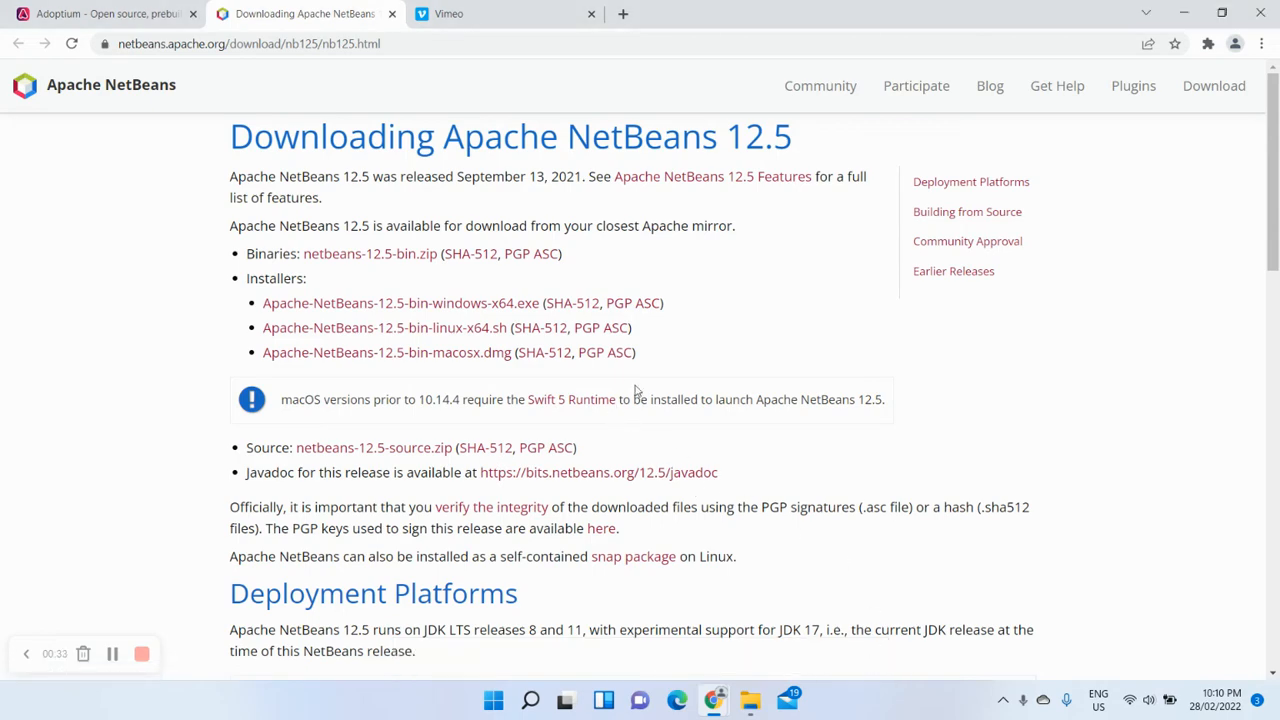
# - Switch to File Explorer, launch the OpenJDK8U-jdk_x64_windows_hotspot installer from Downloads, and advance to its Custom Setup page
pyautogui.click(1184, 12)
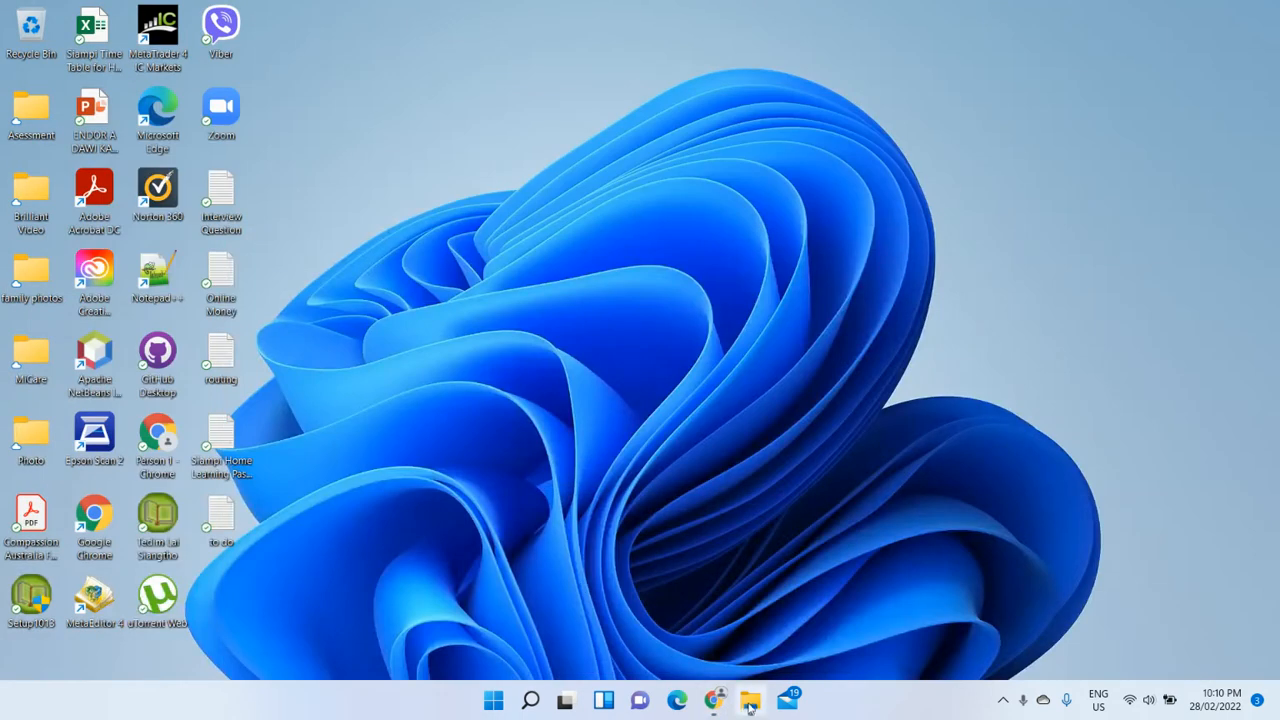
pyautogui.click(750, 700)
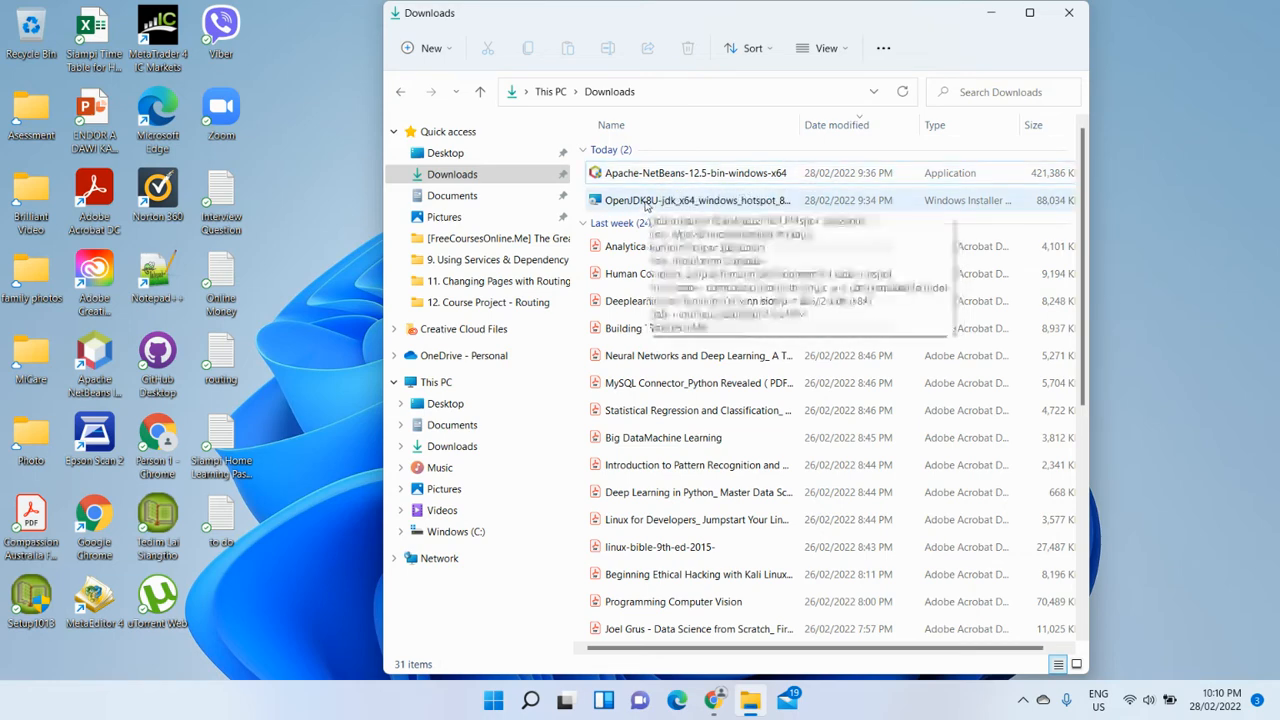
pyautogui.doubleClick(652, 202)
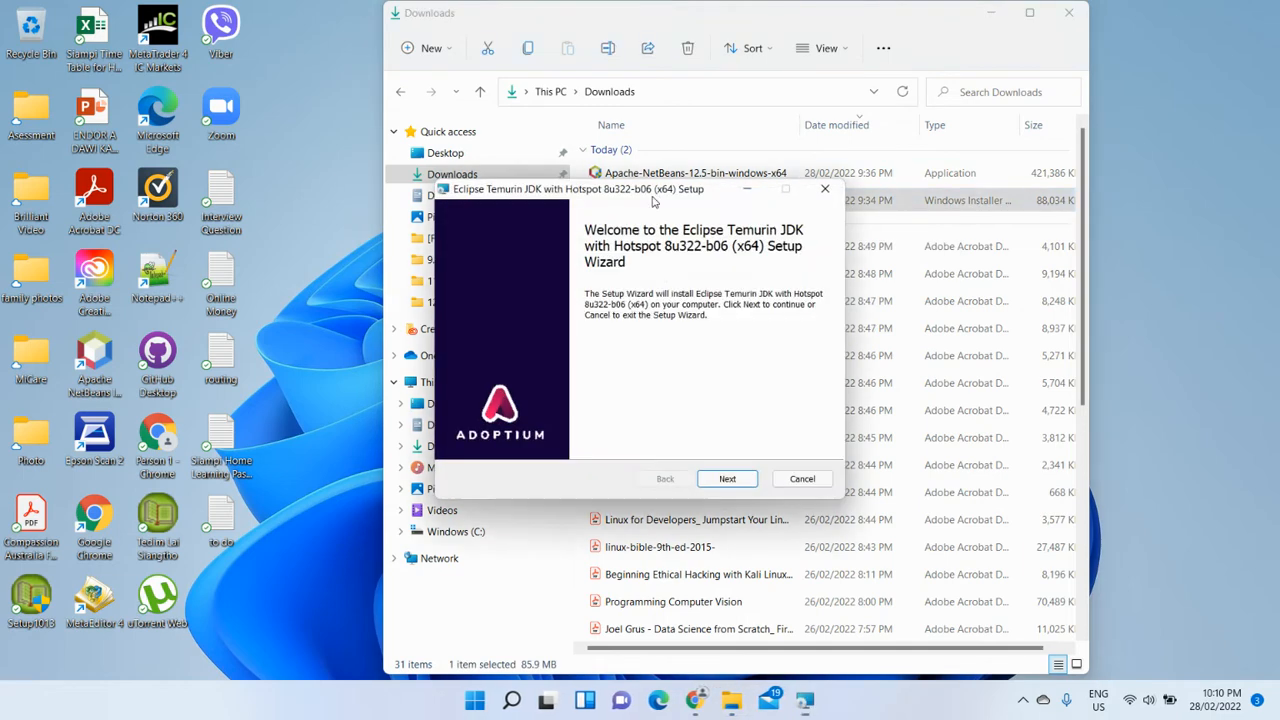
pyautogui.moveTo(686, 195); pyautogui.dragTo(597, 131)
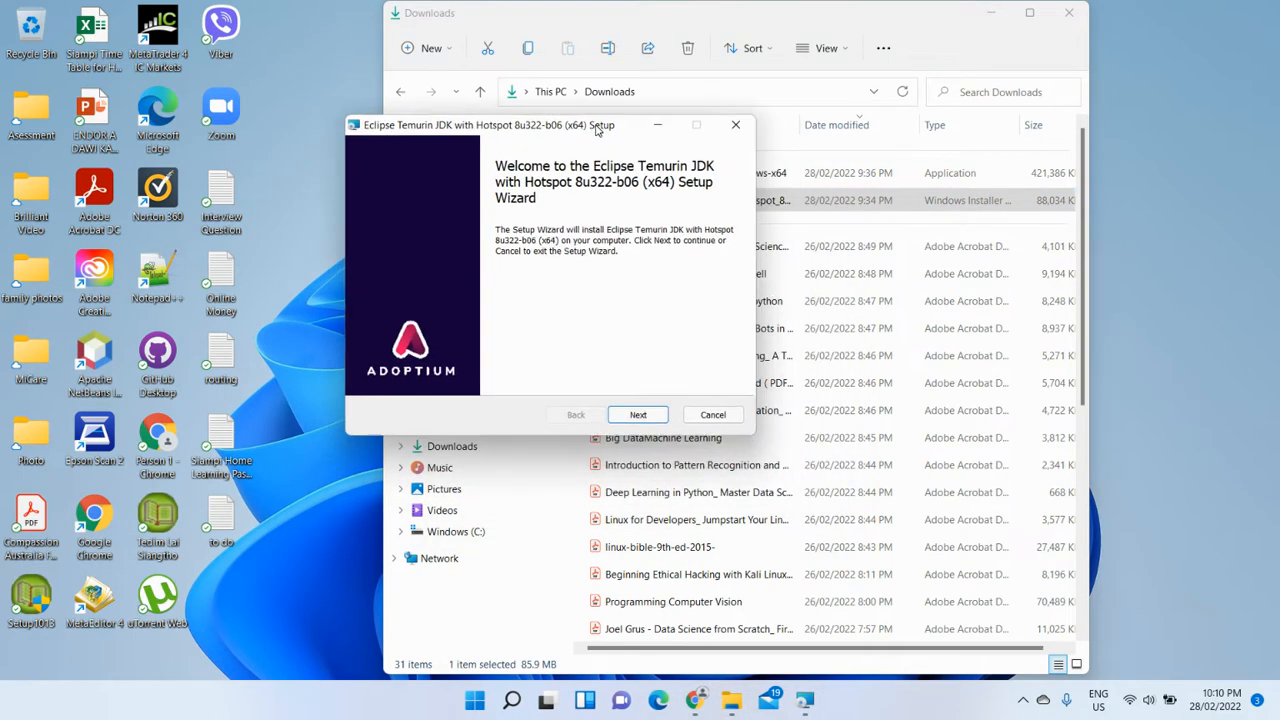
pyautogui.click(640, 416)
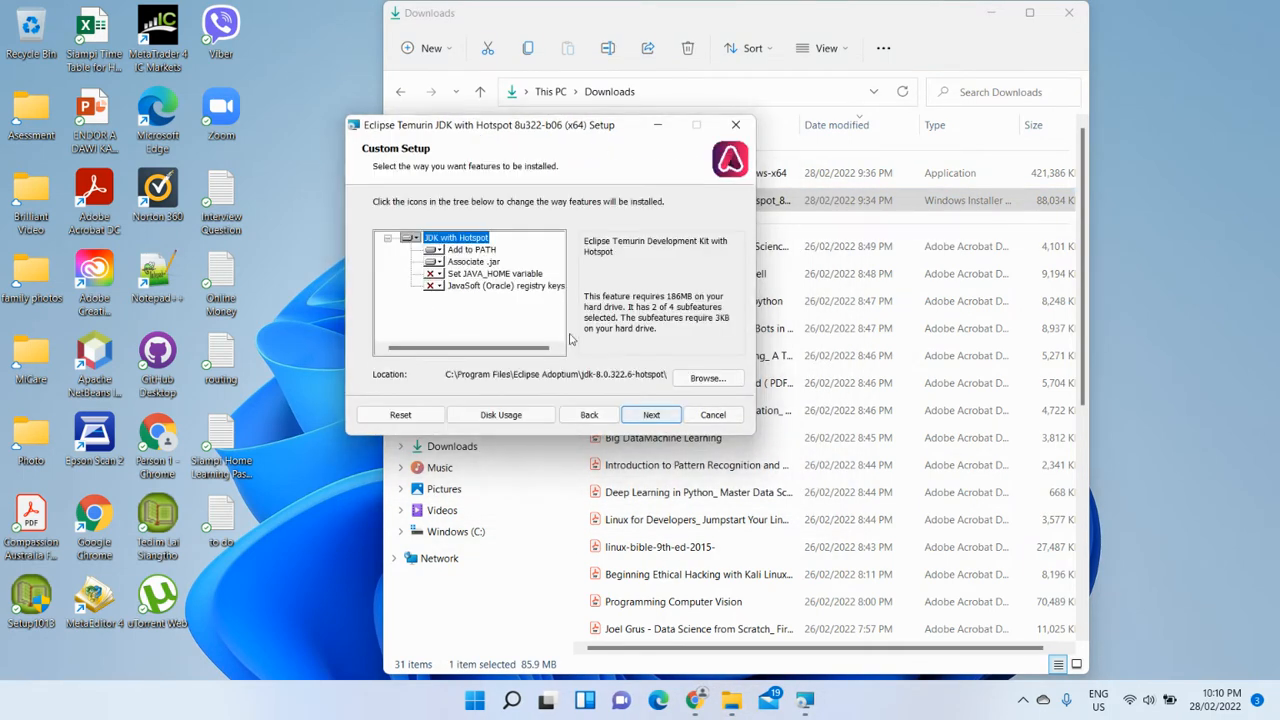
# - Set the JAVA_HOME variable and JavaSoft (Oracle) registry keys features to install entirely on the local hard drive
pyautogui.click(437, 278)
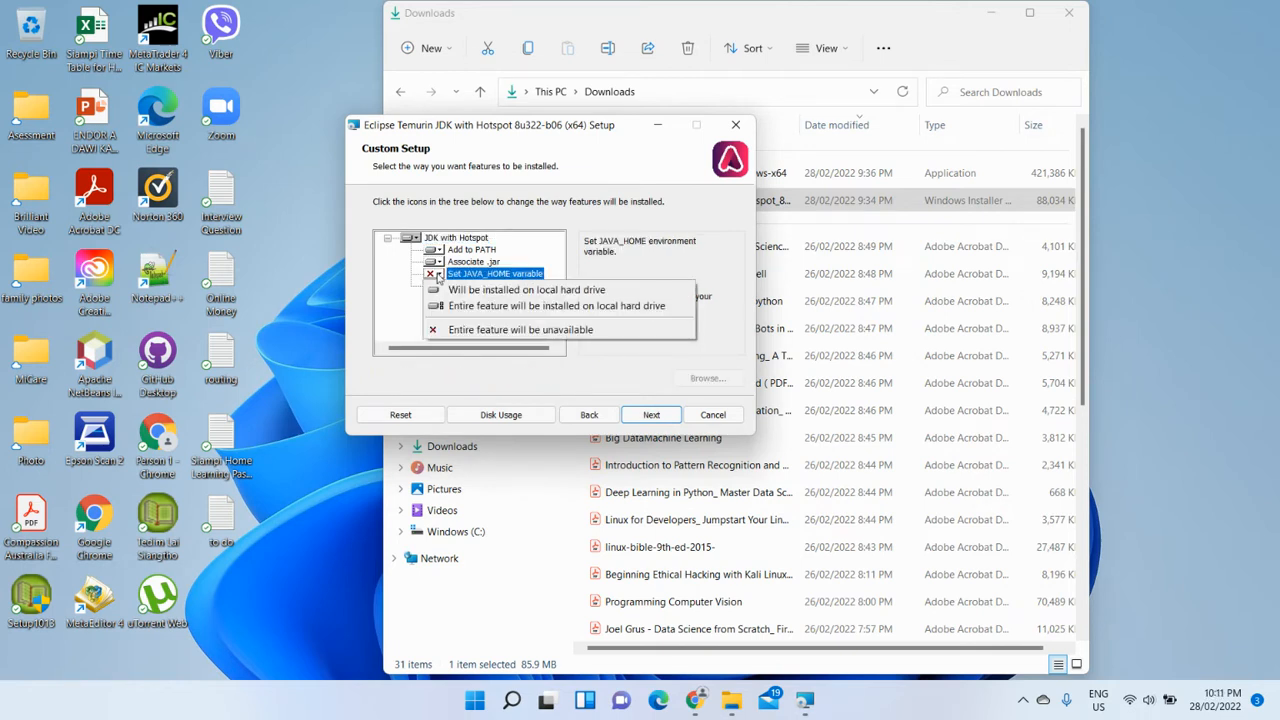
pyautogui.click(481, 306)
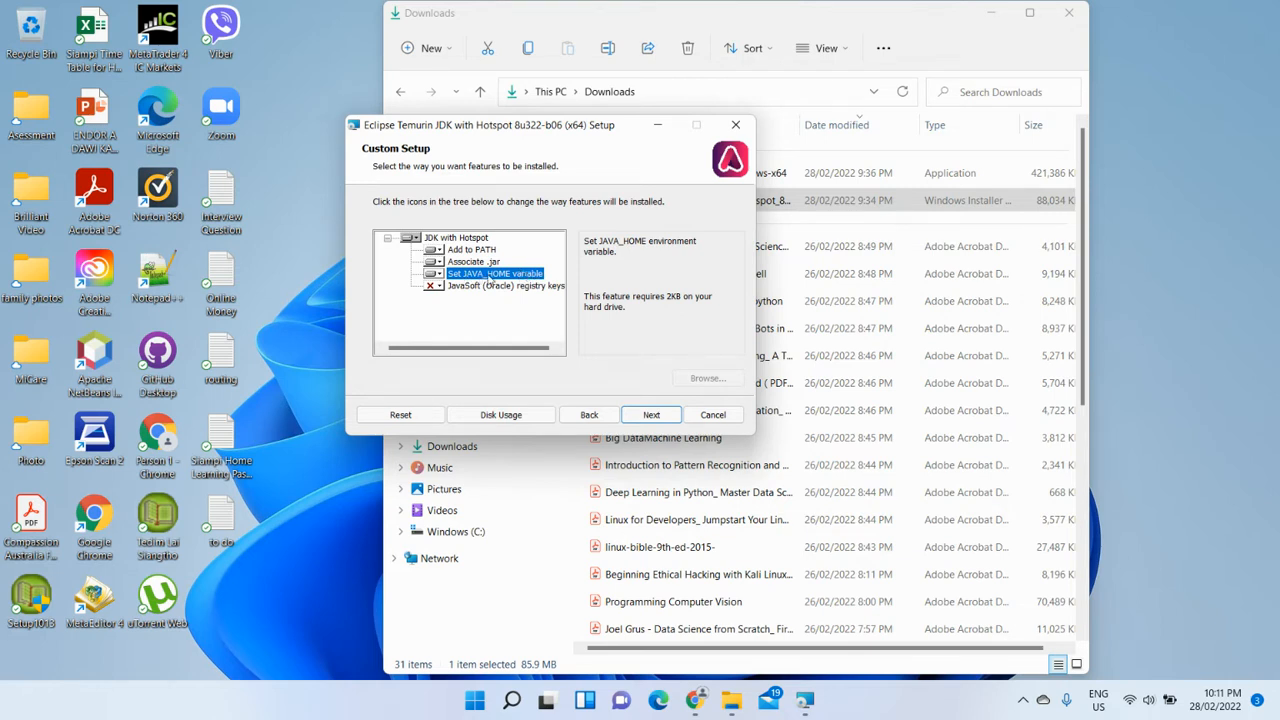
pyautogui.click(432, 288)
pyautogui.click(446, 317)
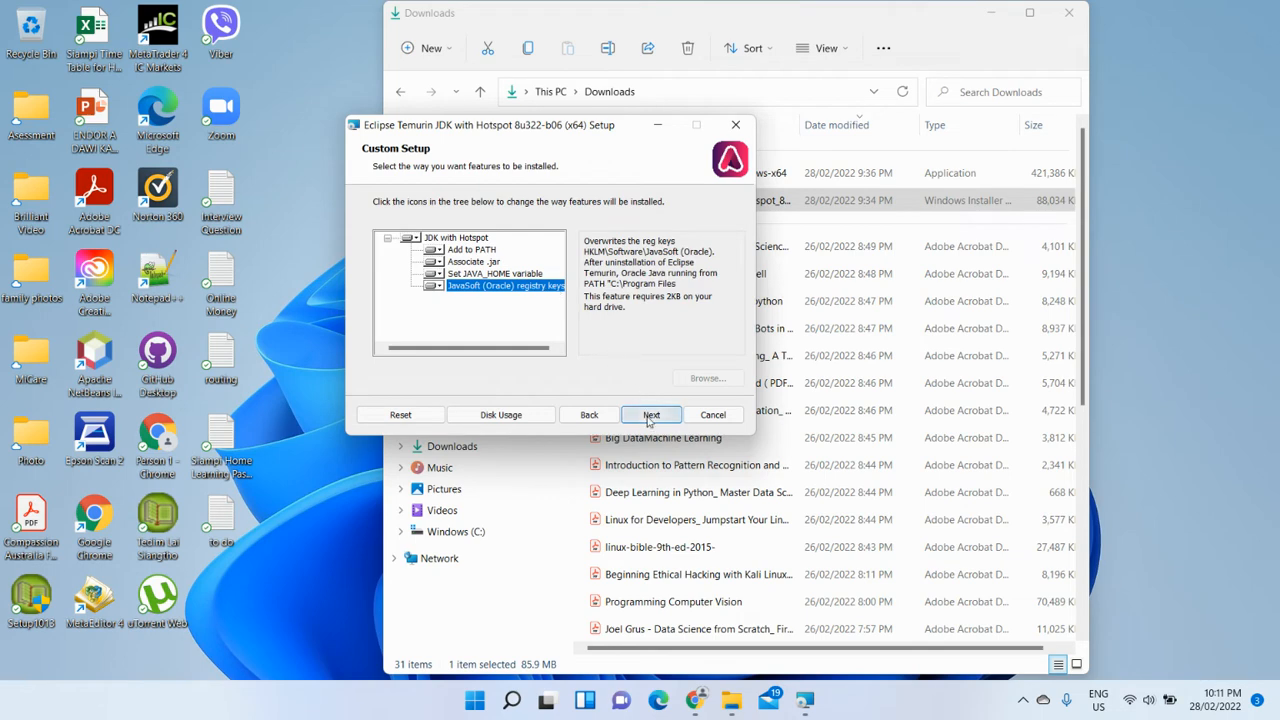
# - Install the Eclipse Temurin JDK with Hotspot 8u322-b06 and finish the setup wizard
pyautogui.click(650, 414)
pyautogui.click(622, 414)
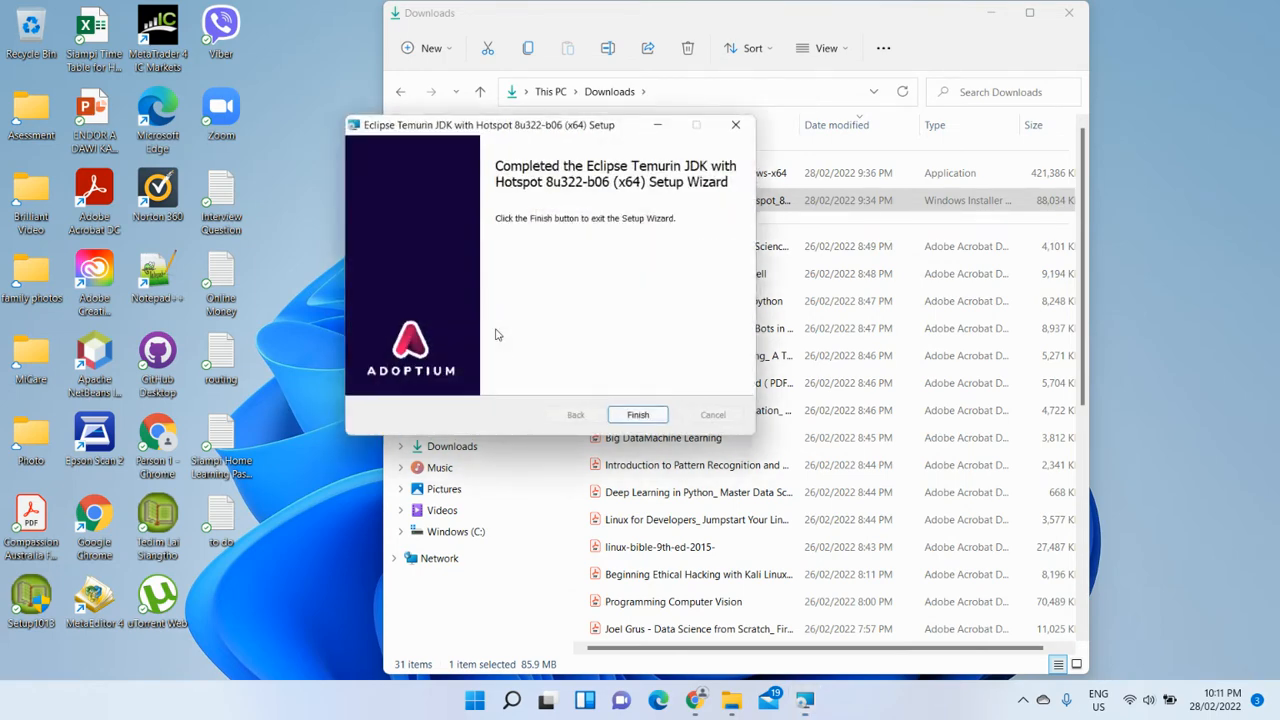
pyautogui.click(635, 415)
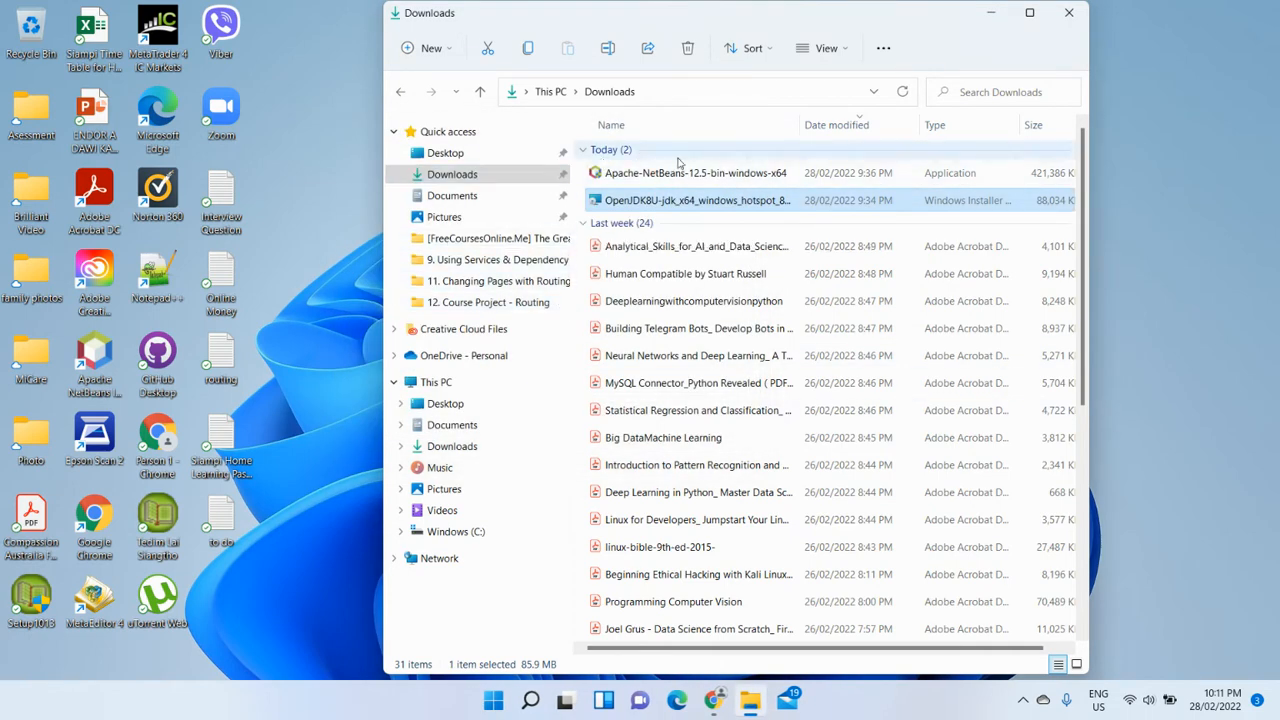
# - Open Command Prompt and check the installed Java compiler and runtime with javac -version and java -version
pyautogui.moveTo(821, 14); pyautogui.dragTo(793, 18)
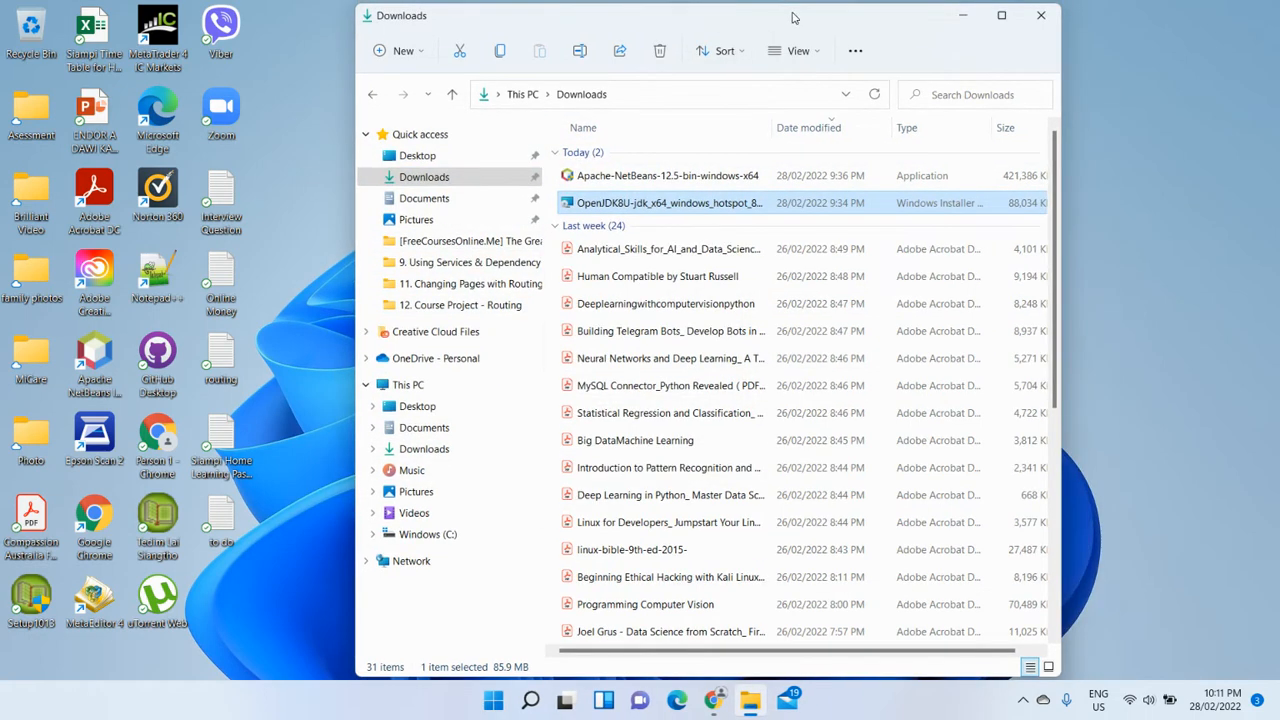
pyautogui.click(530, 700)
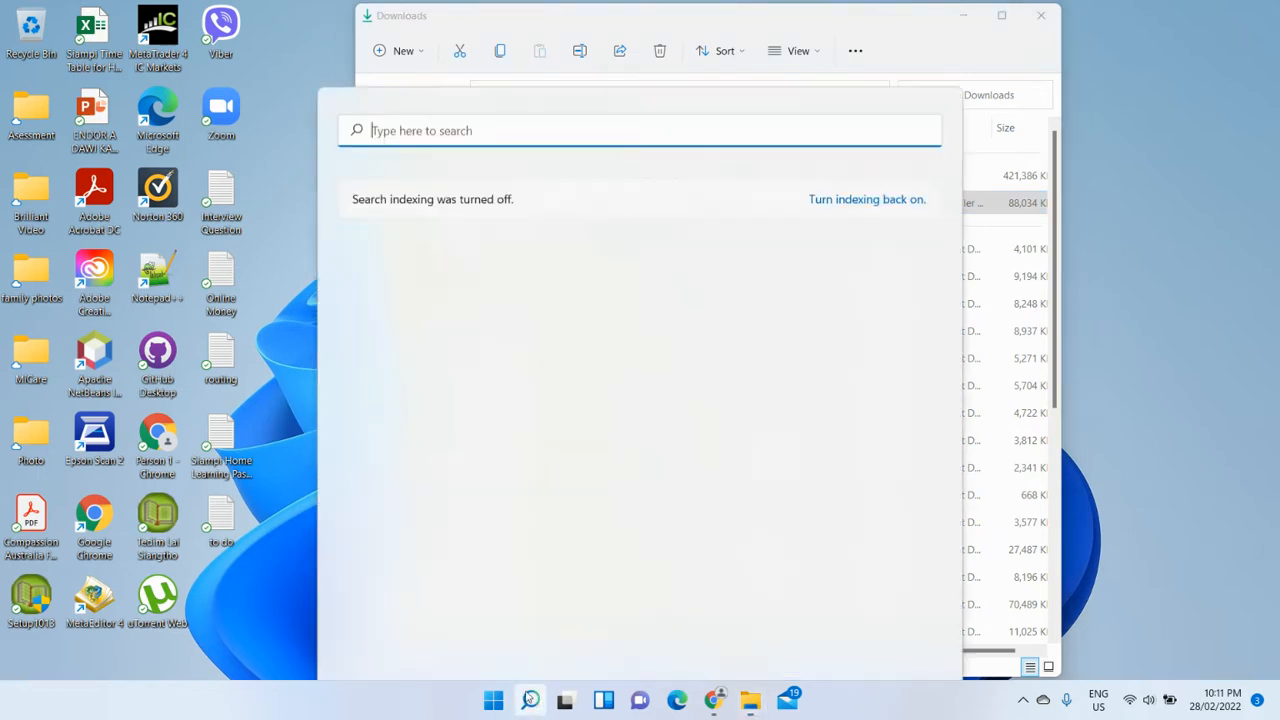
pyautogui.click(418, 390)
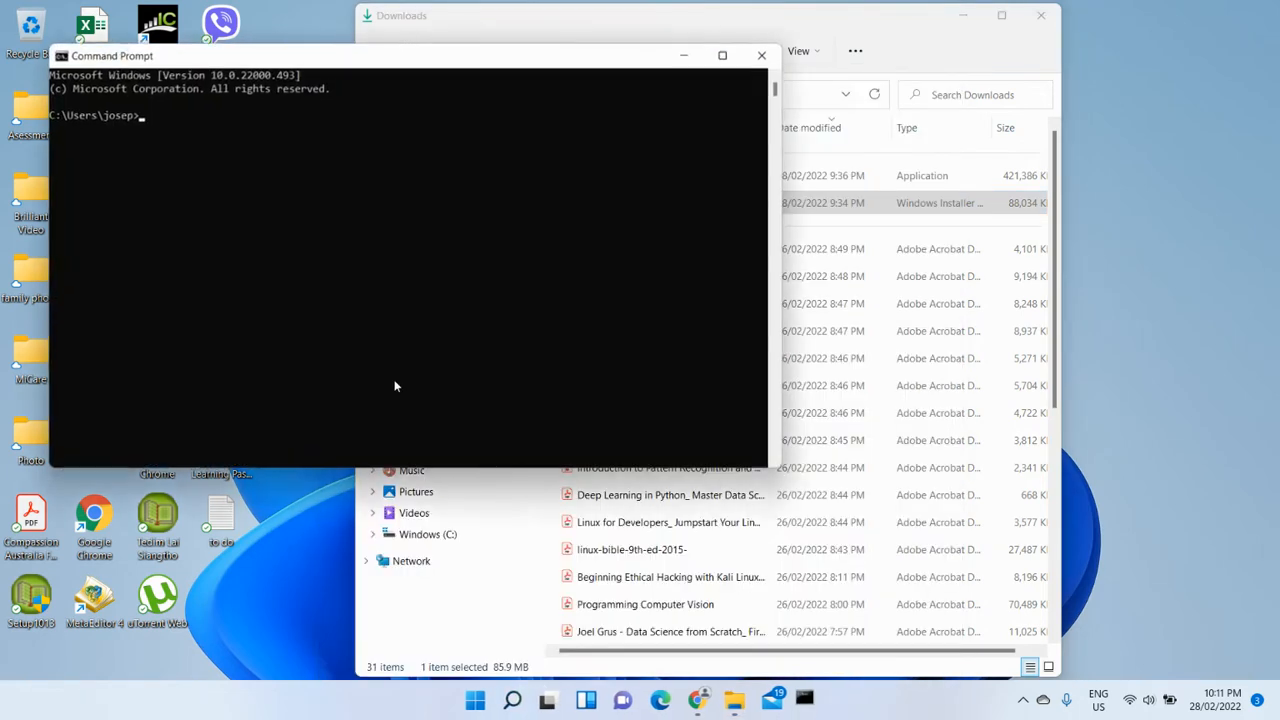
pyautogui.moveTo(369, 68); pyautogui.dragTo(475, 130)
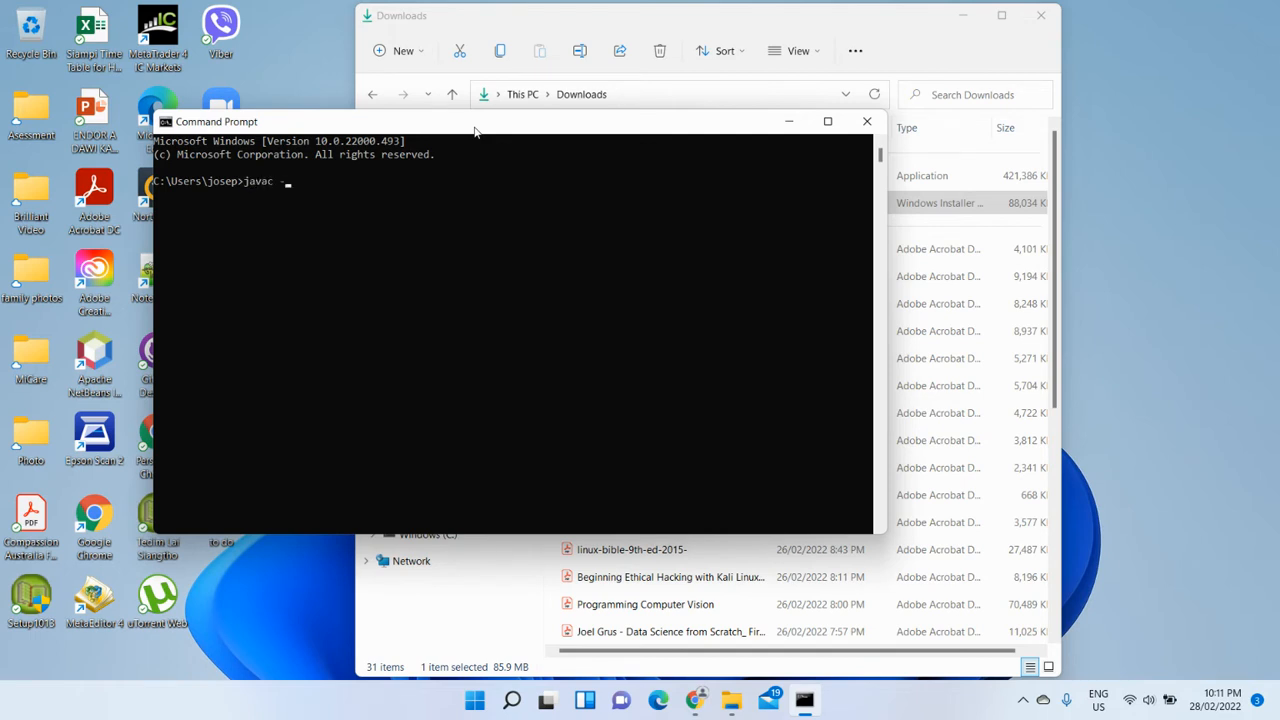
pyautogui.press('Return')
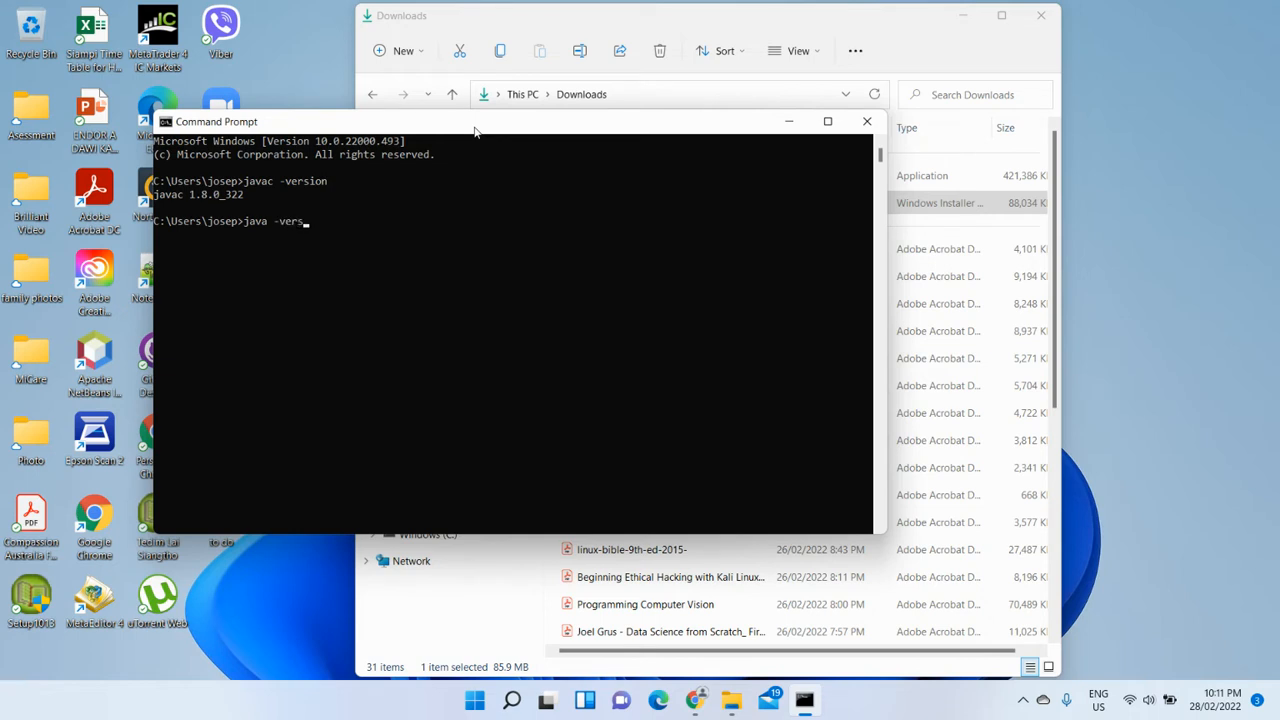
pyautogui.write('java -version')
pyautogui.press('Return')
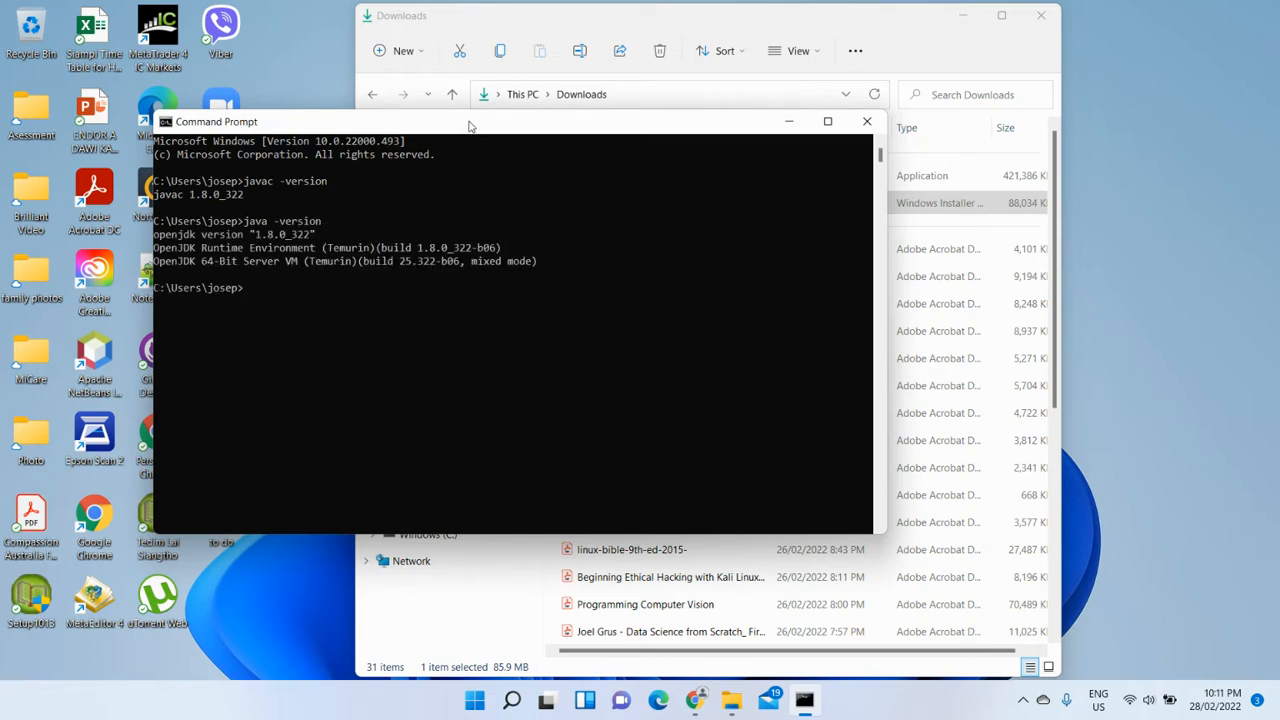
# - Search Windows for "envi", open the system environment variables, and inspect the JAVA_HOME system variable
pyautogui.click(511, 701)
pyautogui.write('envi')
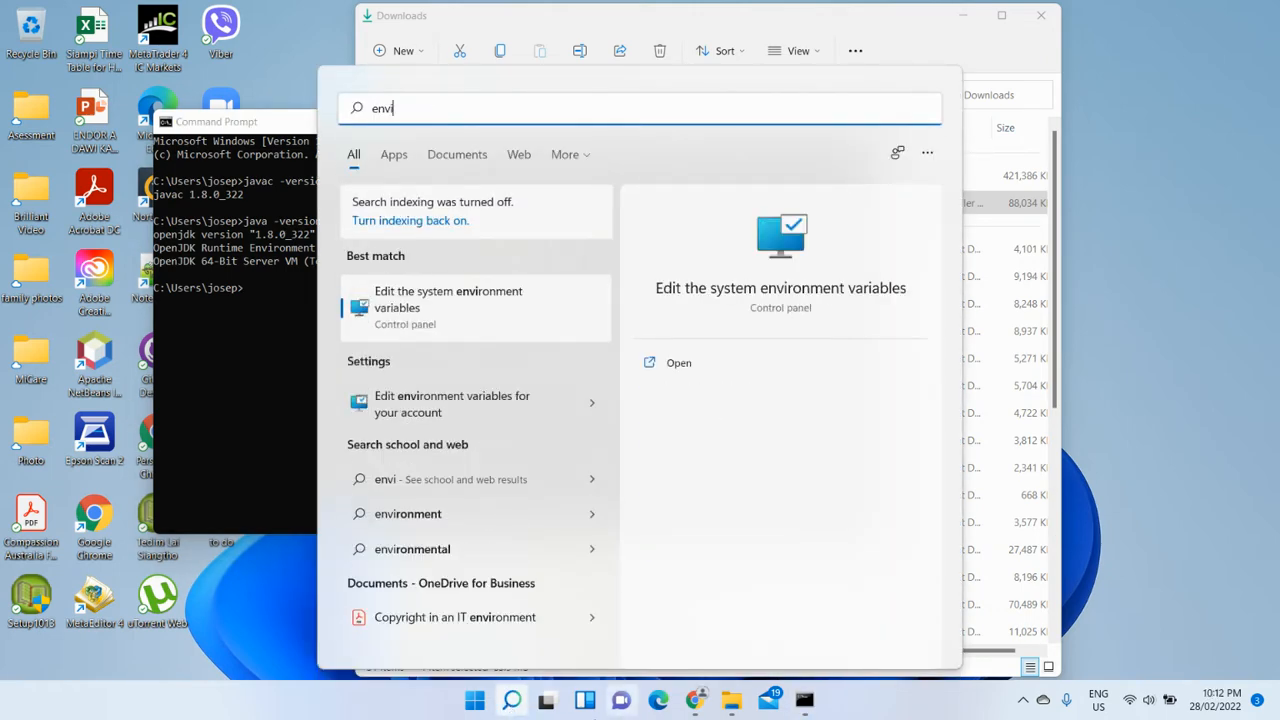
pyautogui.click(472, 325)
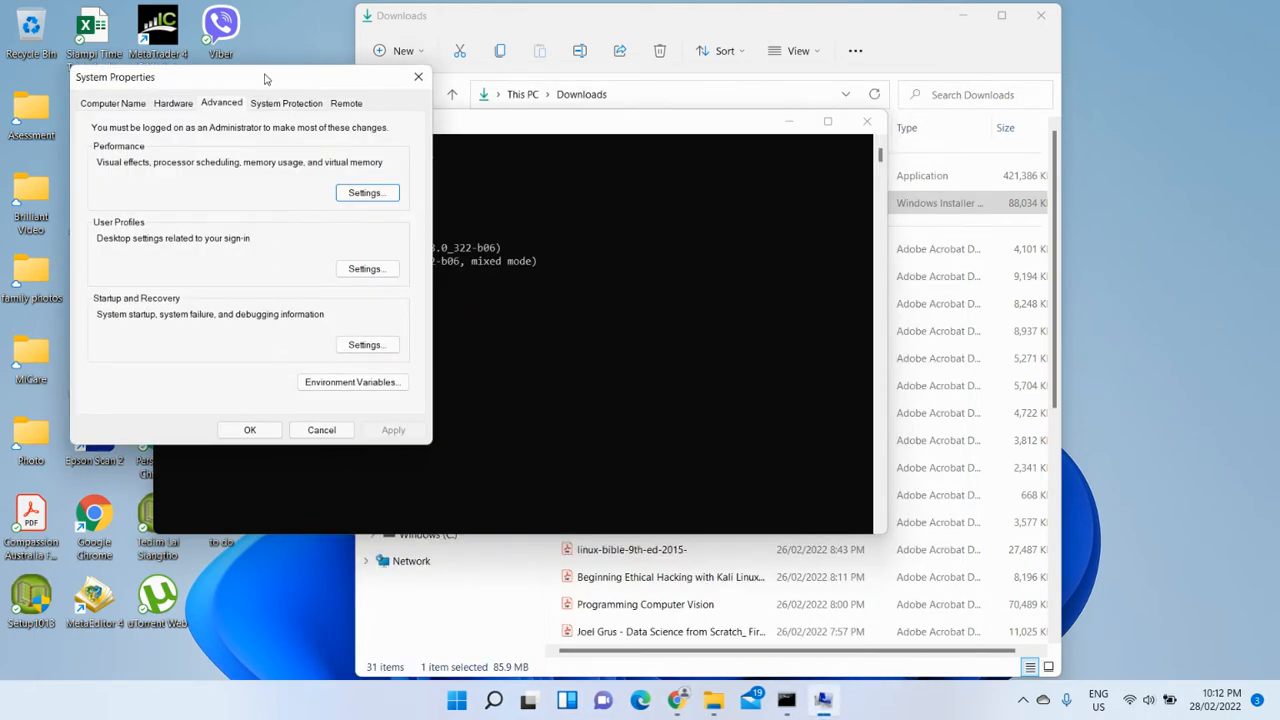
pyautogui.moveTo(270, 76); pyautogui.dragTo(690, 166)
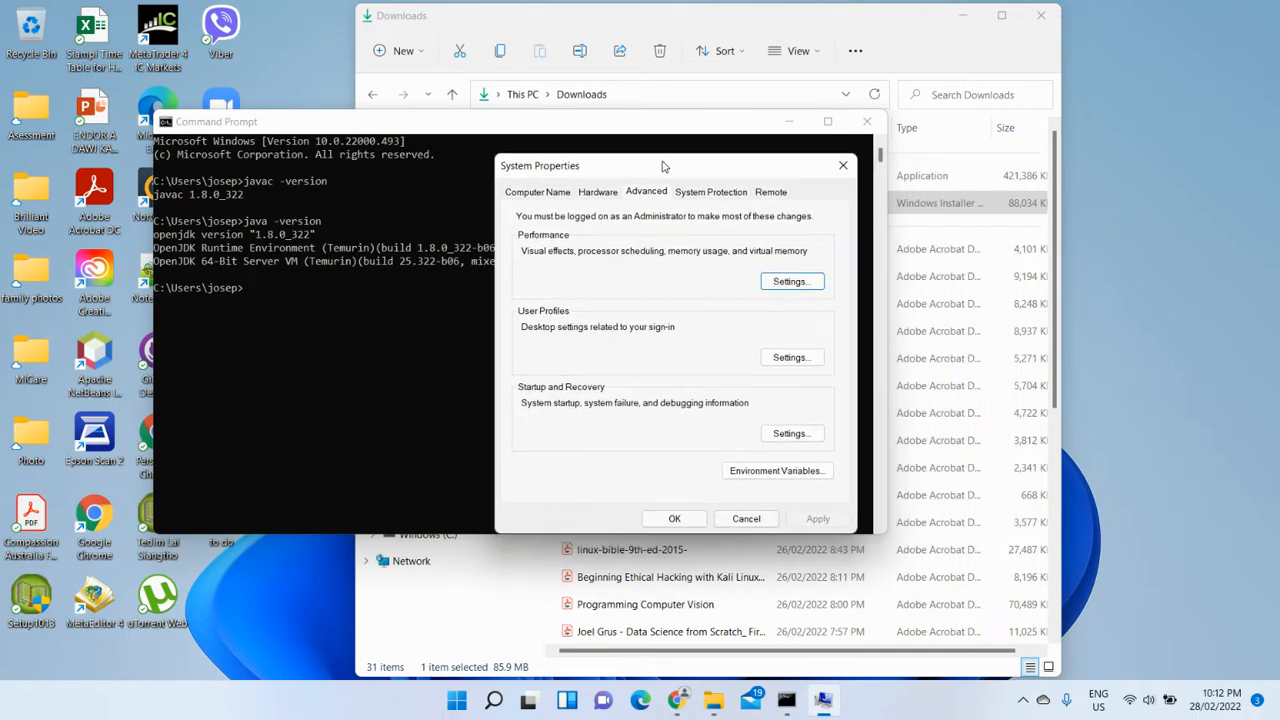
pyautogui.click(757, 482)
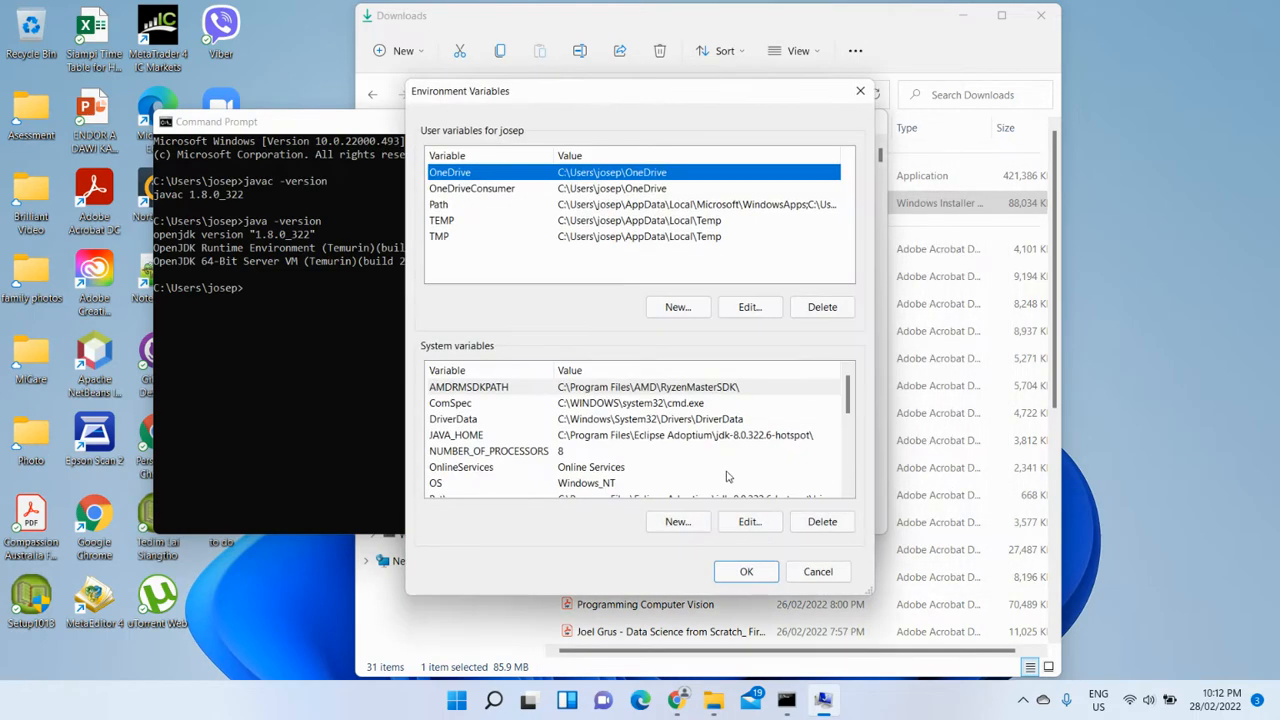
pyautogui.click(463, 437)
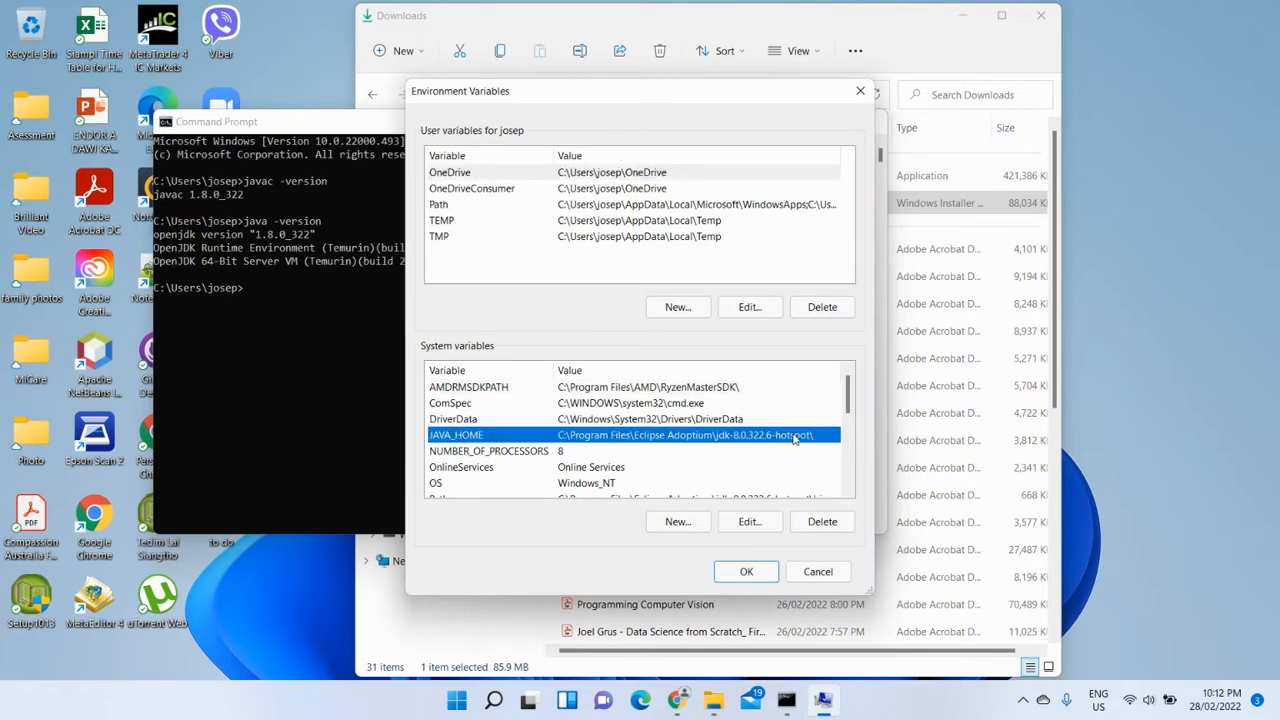
# - Inspect the entries of the user Path variable and close its editor without changes
pyautogui.click(573, 205)
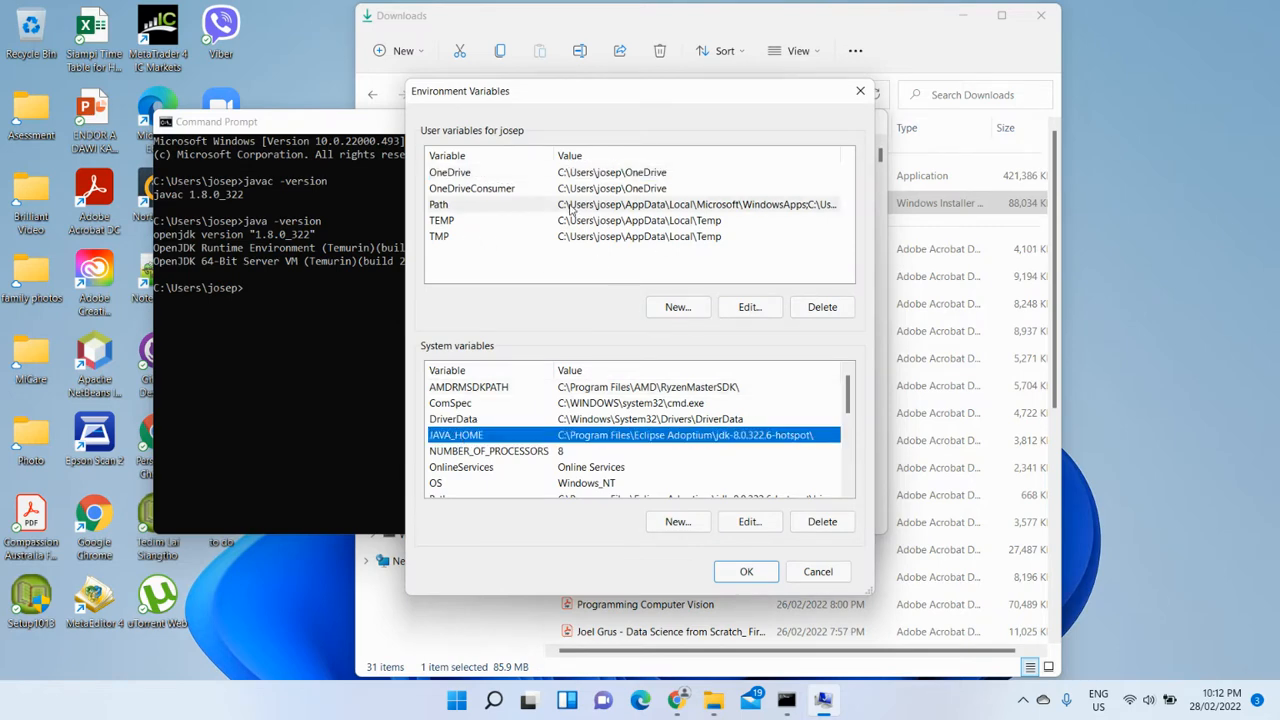
pyautogui.click(750, 308)
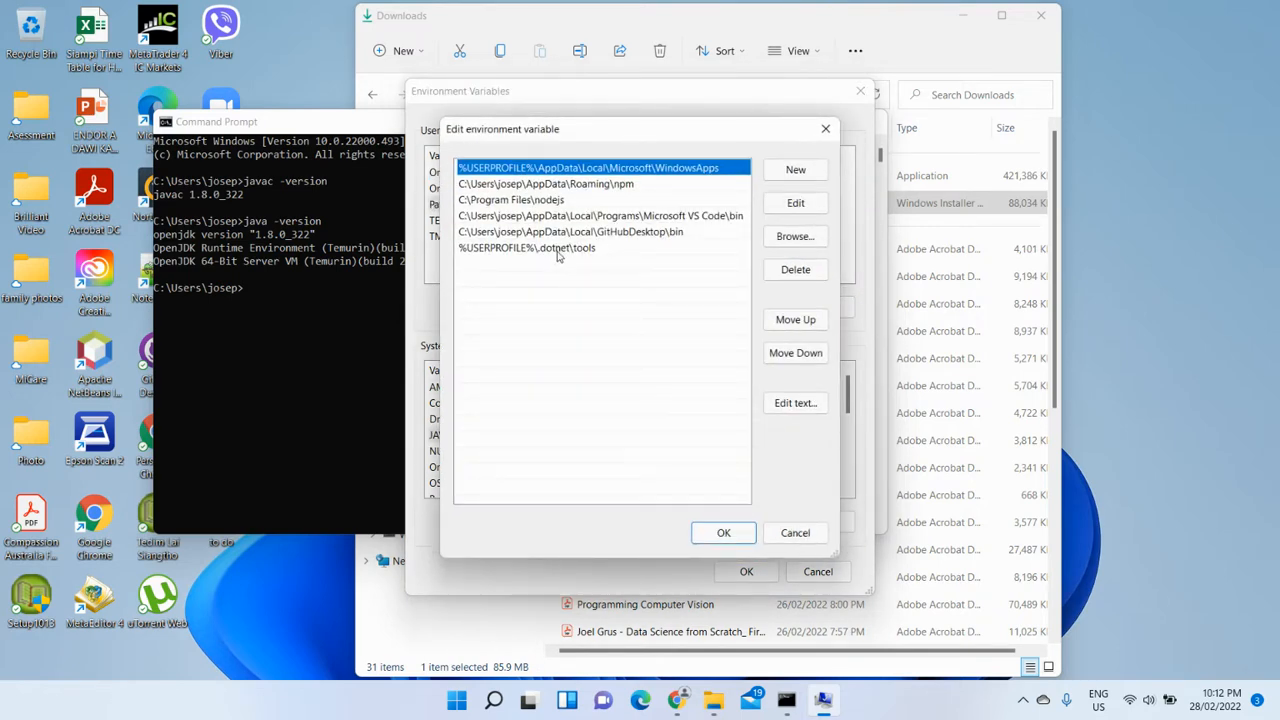
pyautogui.click(826, 128)
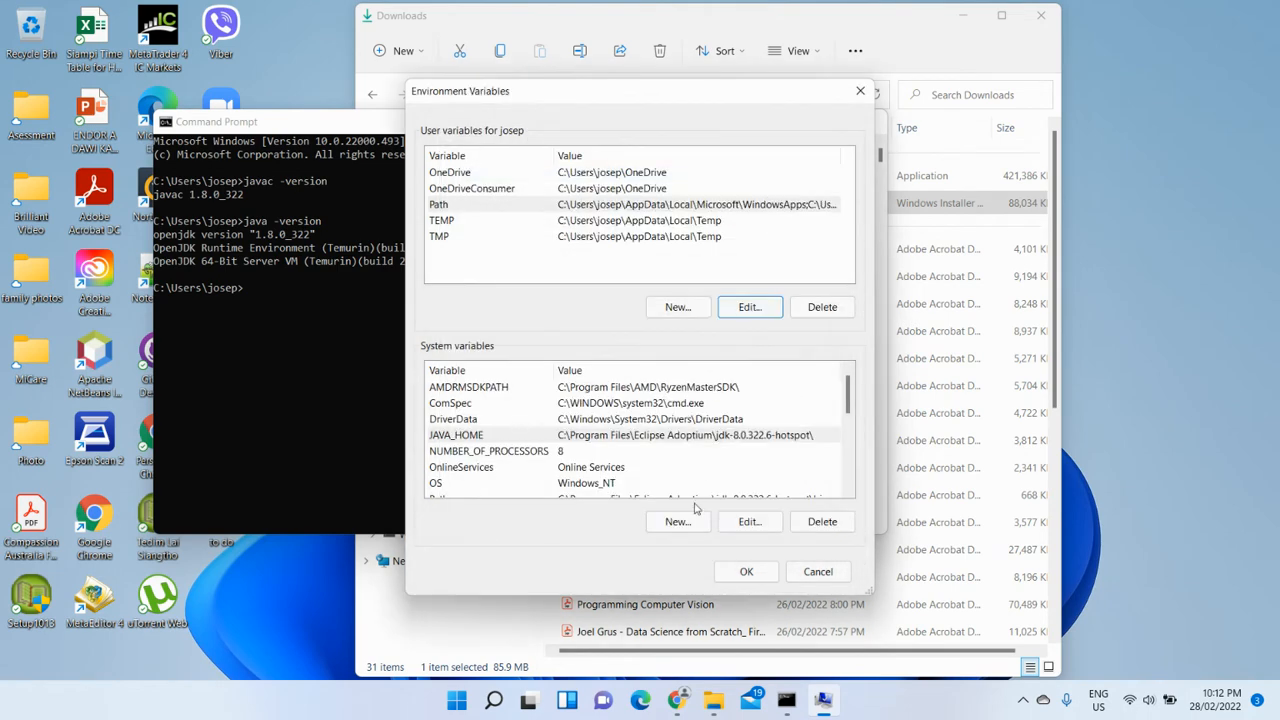
# - Close the Environment Variables dialog, the Command Prompt window, and System Properties
pyautogui.click(731, 572)
pyautogui.click(290, 327)
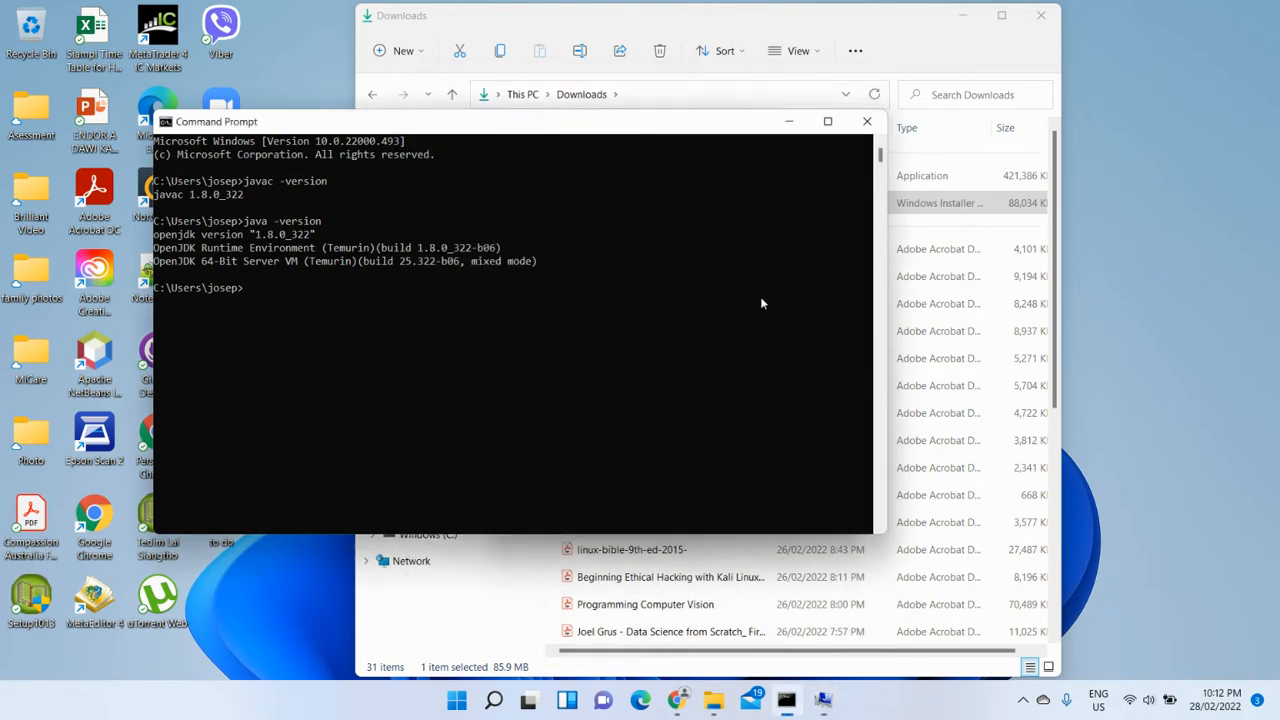
pyautogui.click(866, 121)
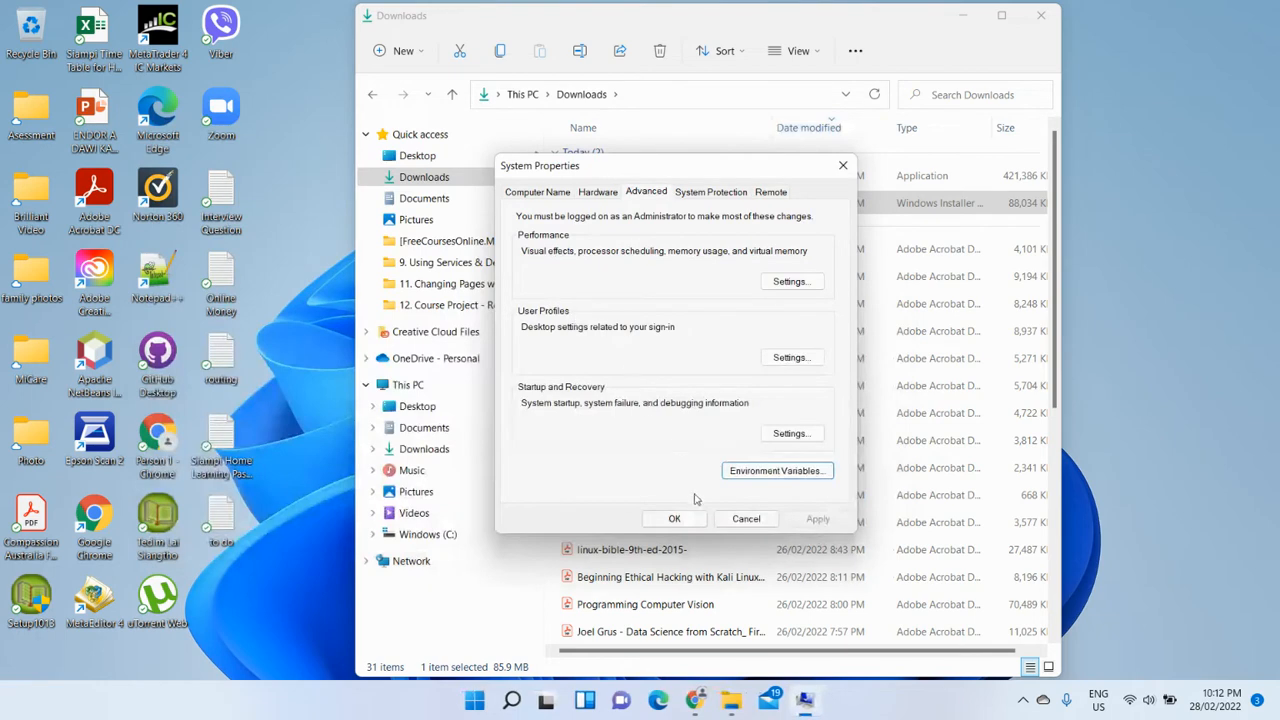
pyautogui.click(675, 518)
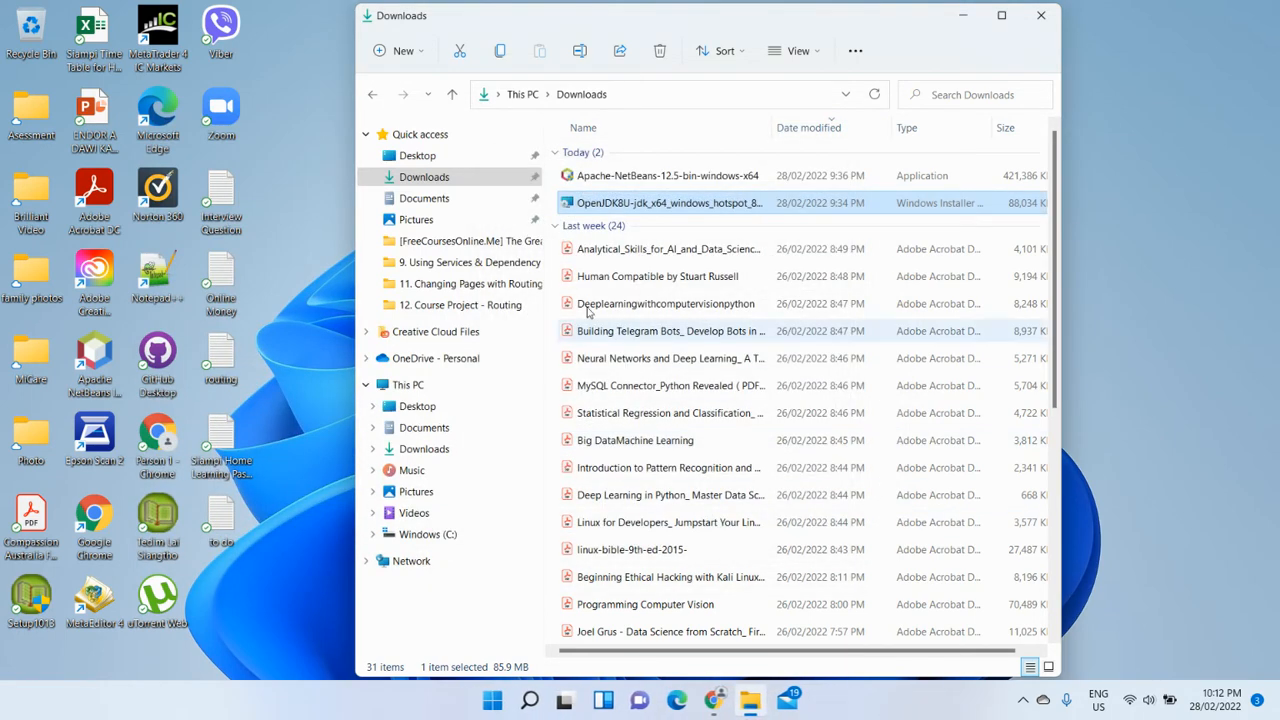
# - Launch the Apache-NetBeans-12.5-bin-windows-x64 installer, accept the license agreement, and continue to the installation folder and JDK page
pyautogui.click(622, 180)
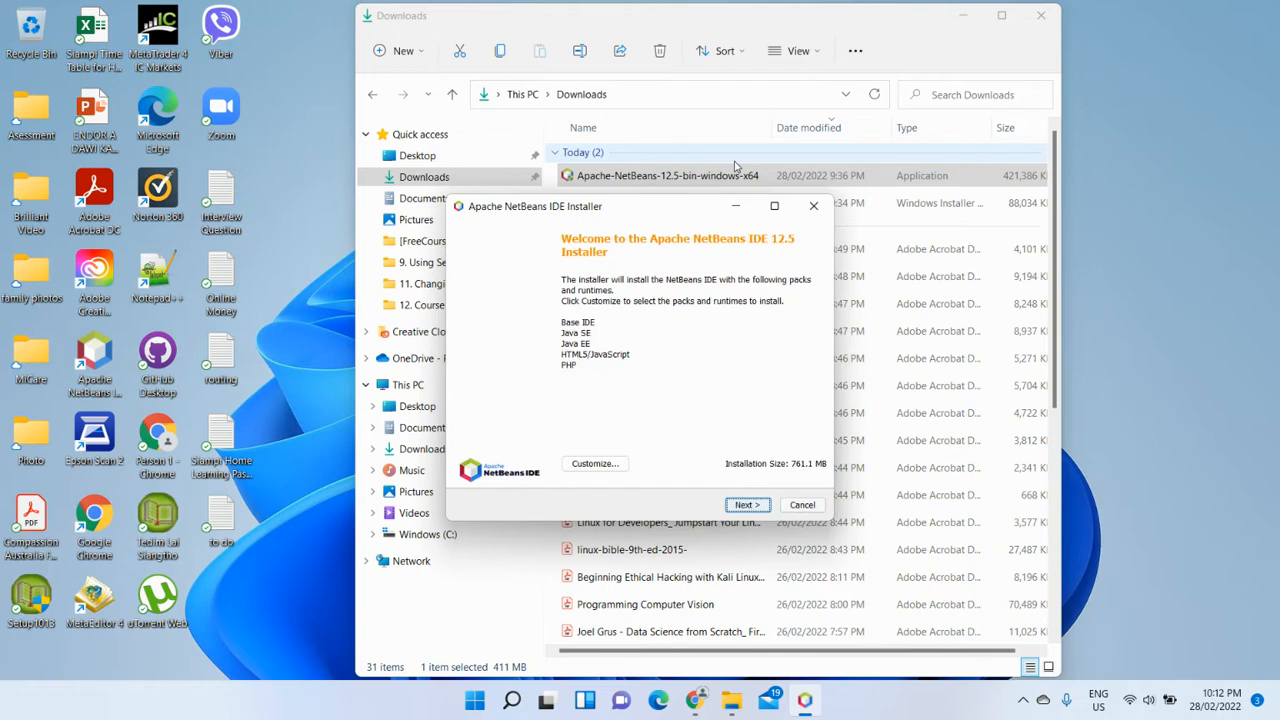
pyautogui.click(750, 507)
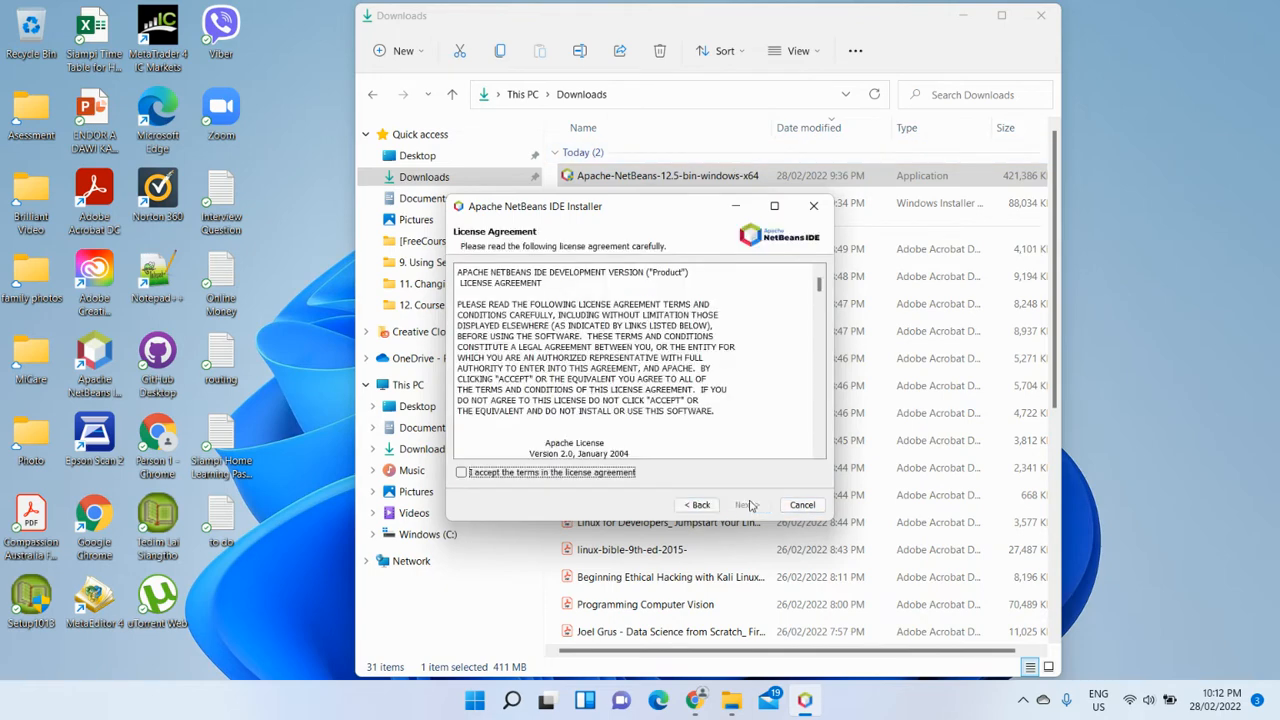
pyautogui.click(546, 476)
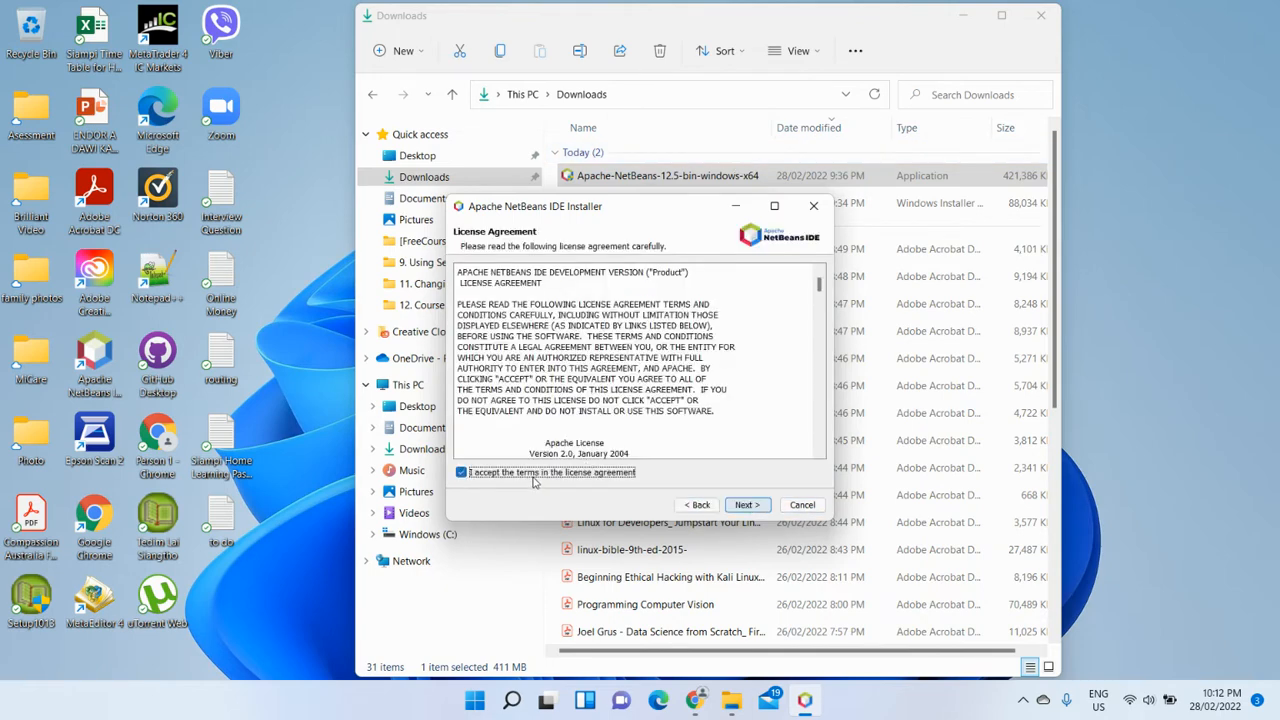
pyautogui.click(742, 506)
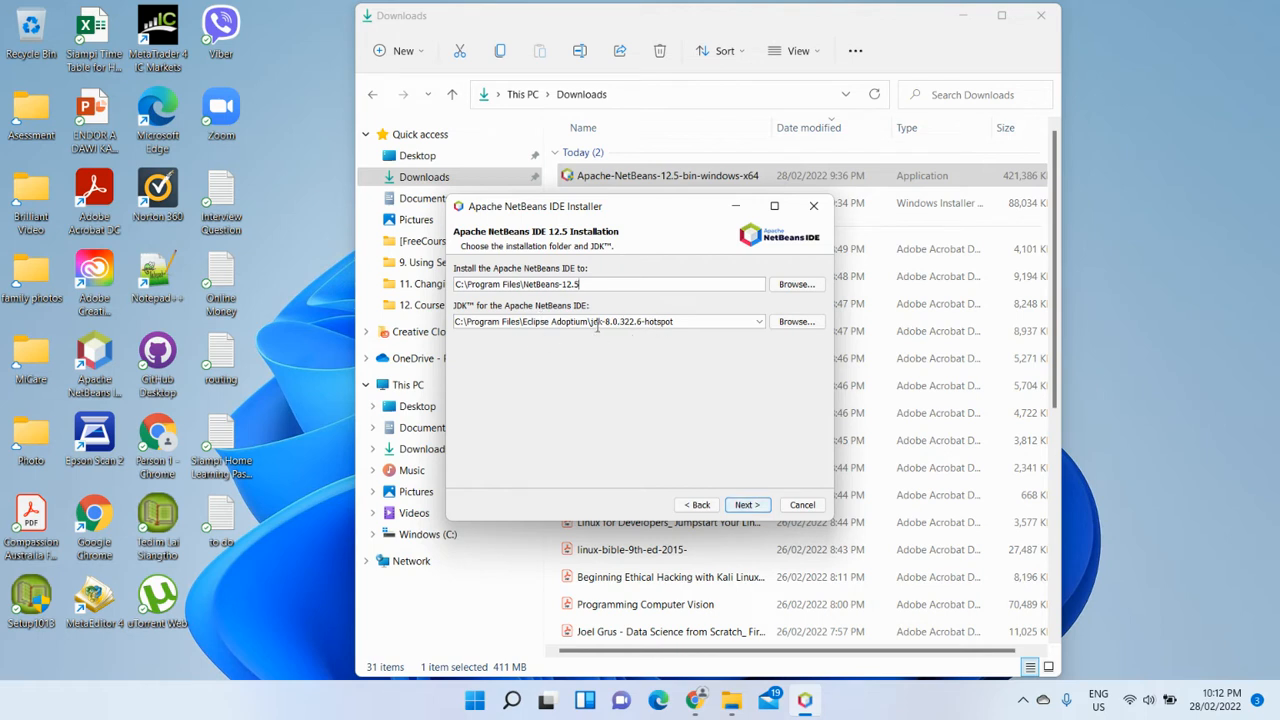
# - Install Apache NetBeans IDE 12.5 with the default folder, JDK and update check, and finish the setup
pyautogui.click(742, 505)
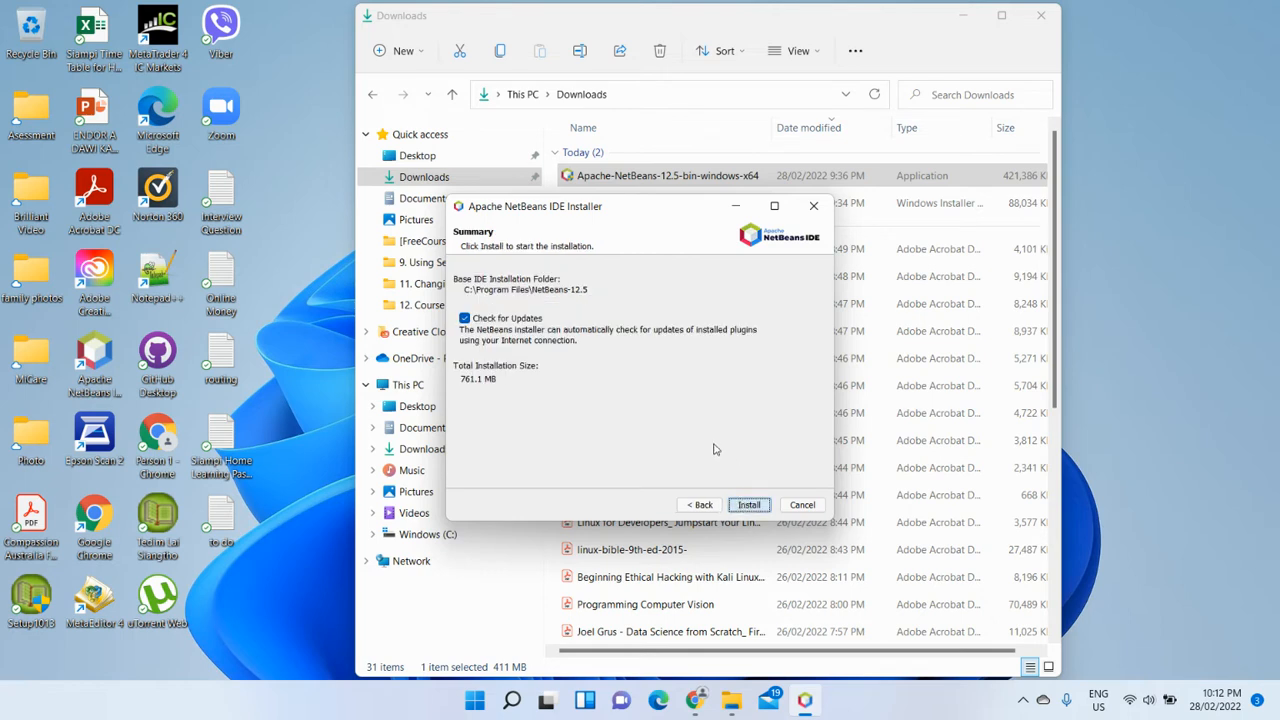
pyautogui.click(749, 505)
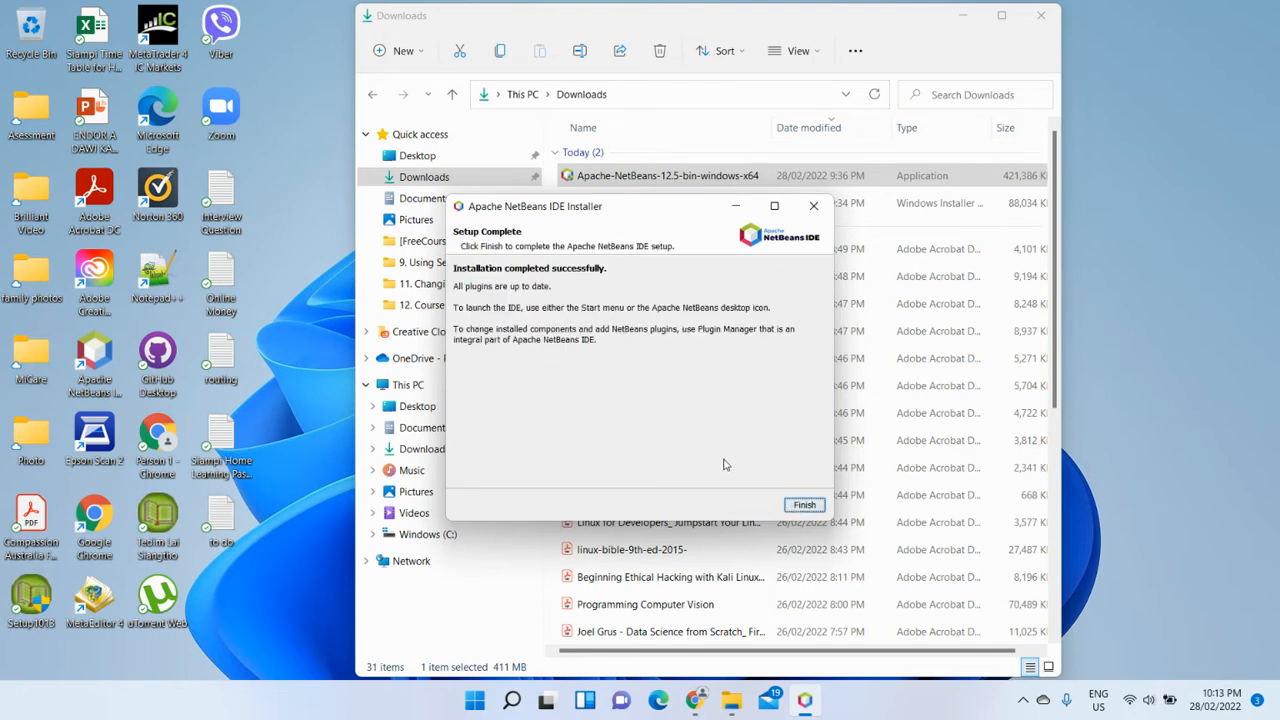
pyautogui.click(803, 505)
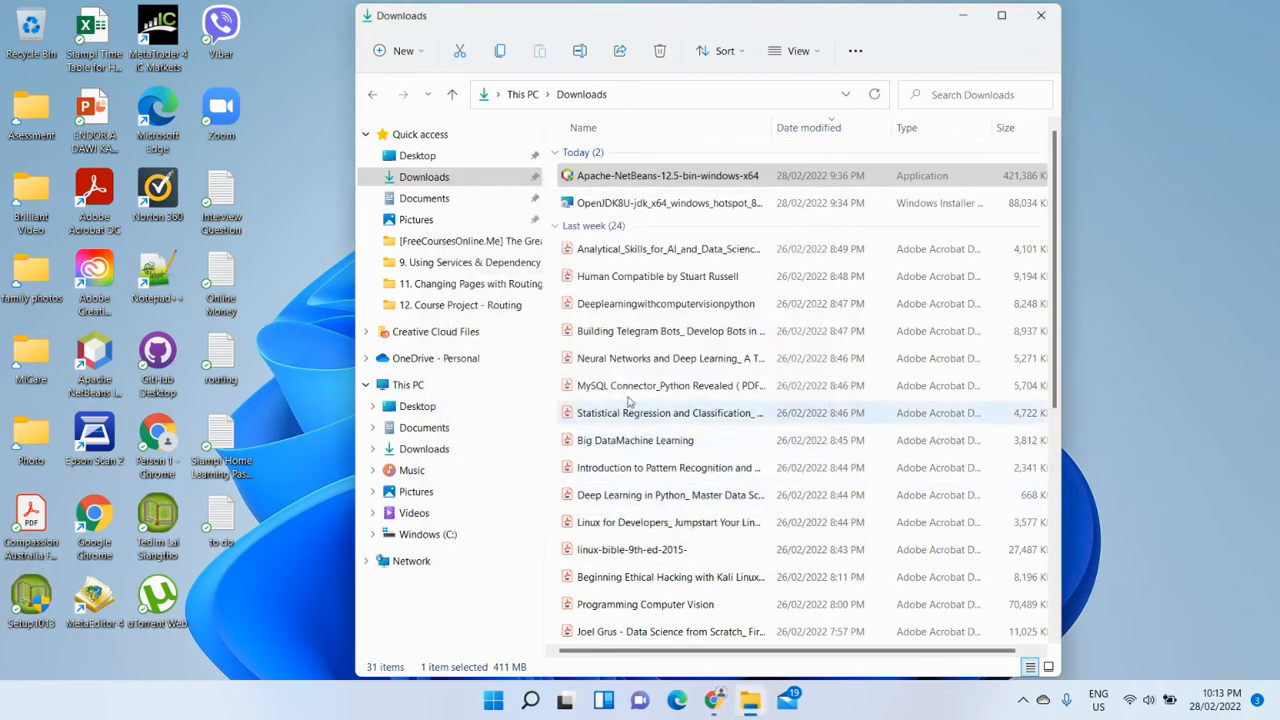
# - Minimize the Downloads window and launch Apache NetBeans from its desktop shortcut
pyautogui.click(966, 16)
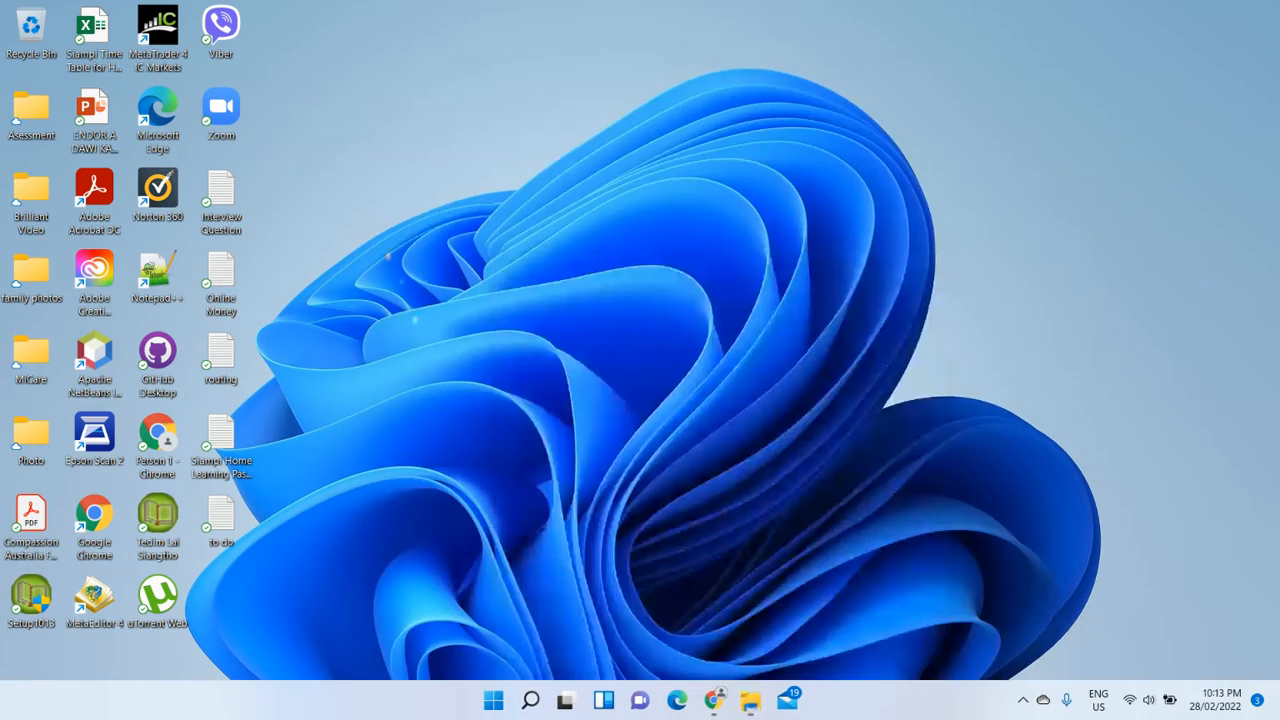
pyautogui.rightClick(393, 240)
pyautogui.click(431, 304)
pyautogui.doubleClick(95, 355)
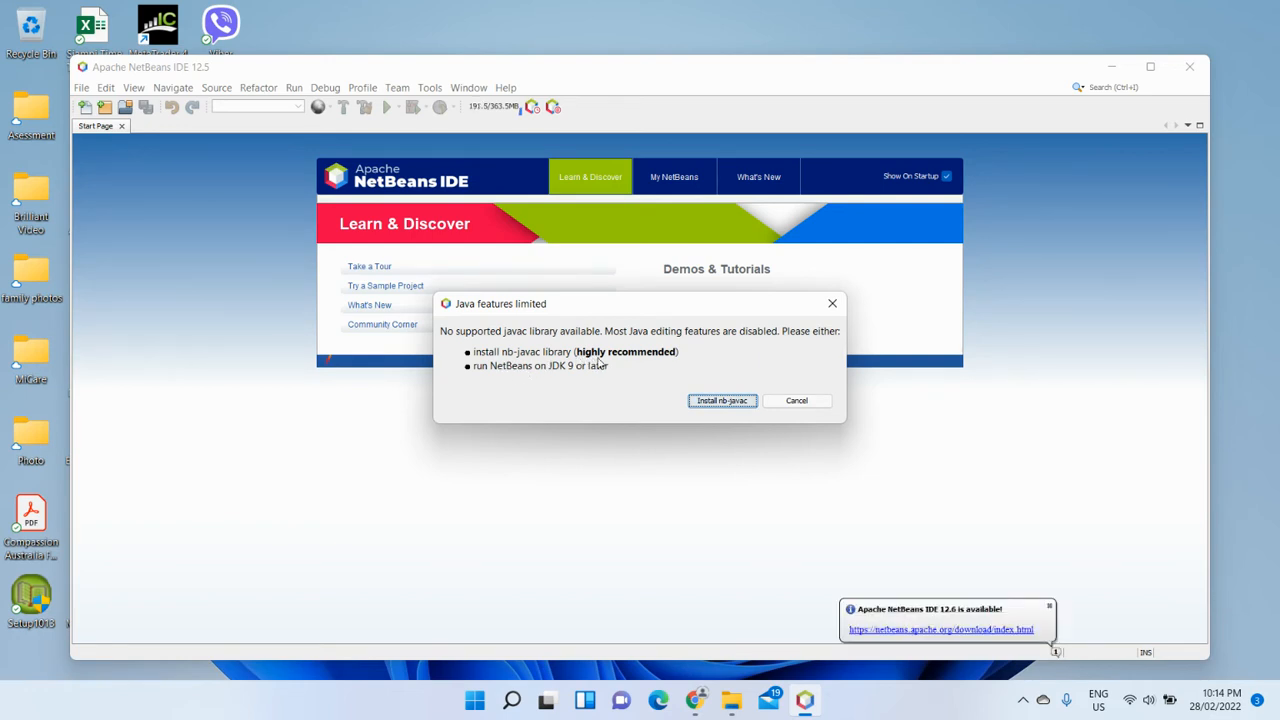
# - Install the recommended nb-javac Java editing support library, accepting its license terms, and restart the IDE immediately
pyautogui.click(724, 401)
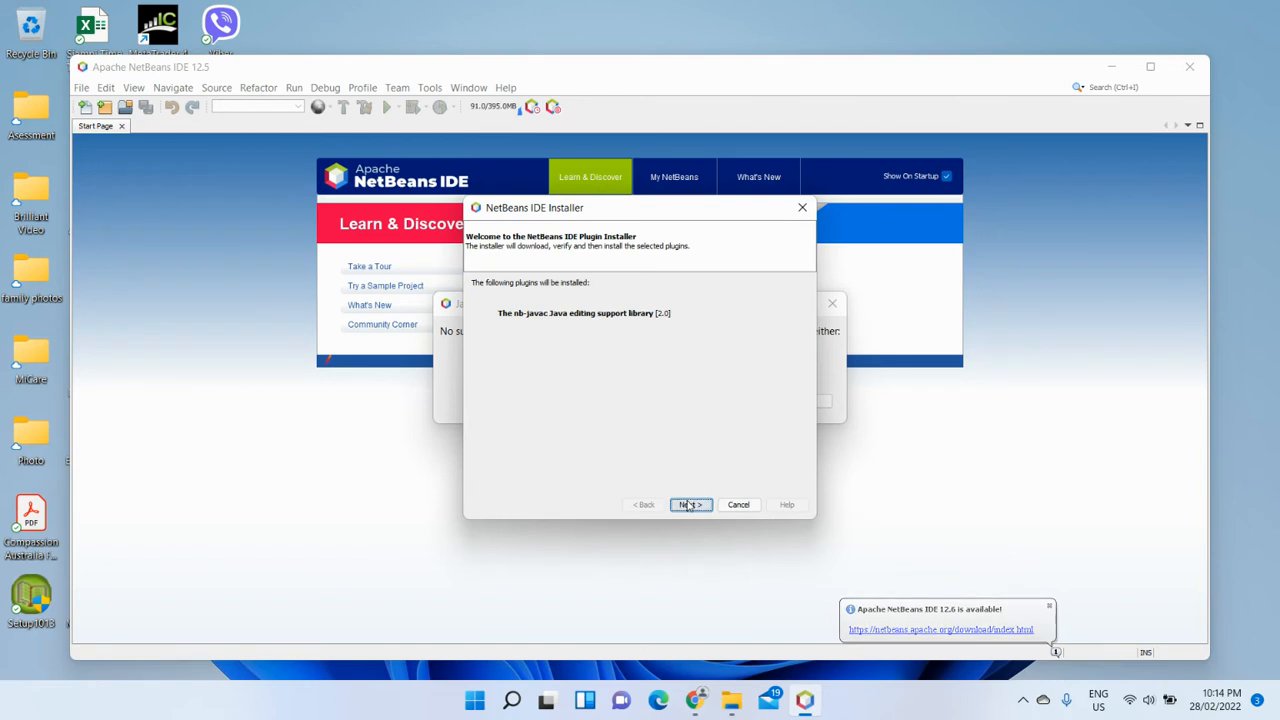
pyautogui.click(690, 504)
pyautogui.click(581, 474)
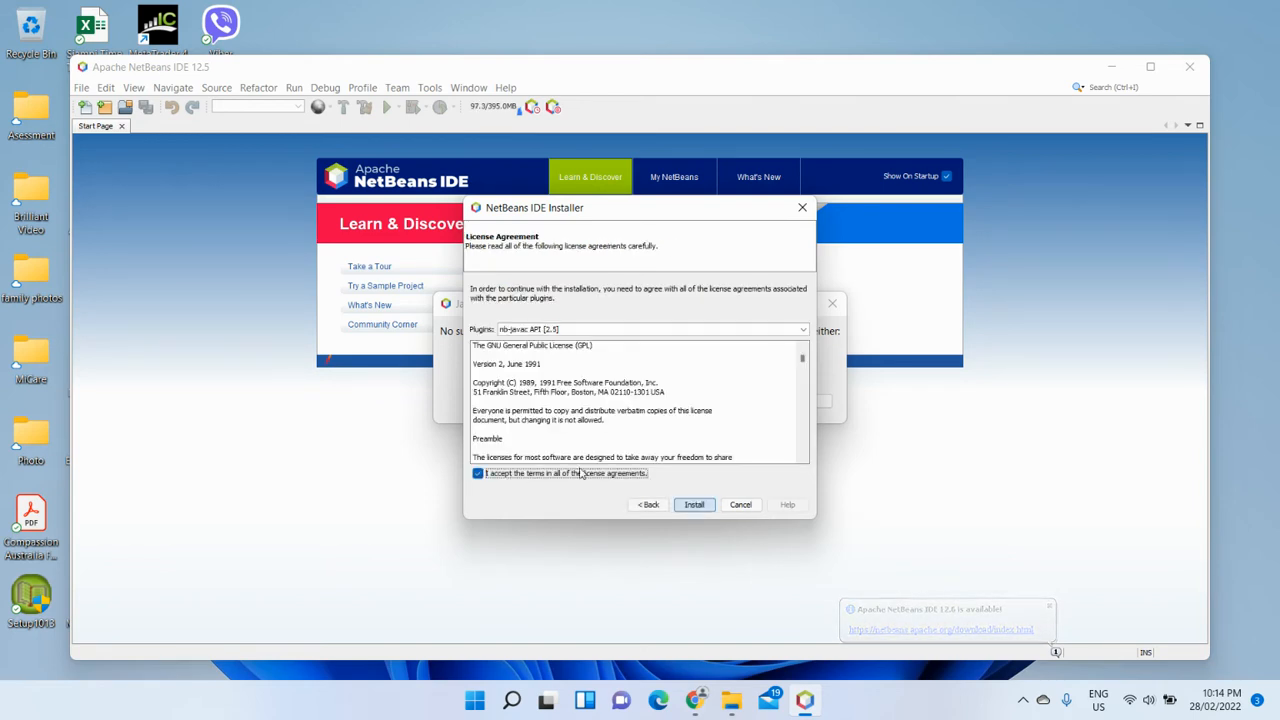
pyautogui.click(694, 504)
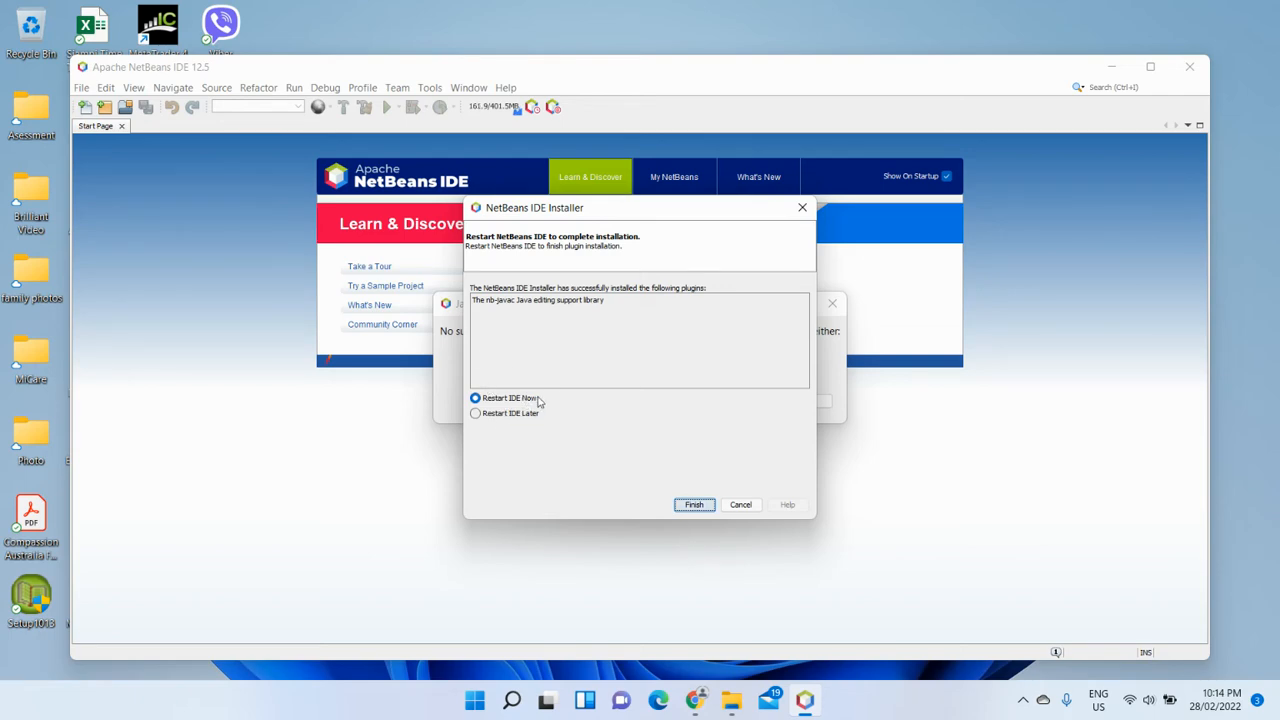
pyautogui.click(694, 505)
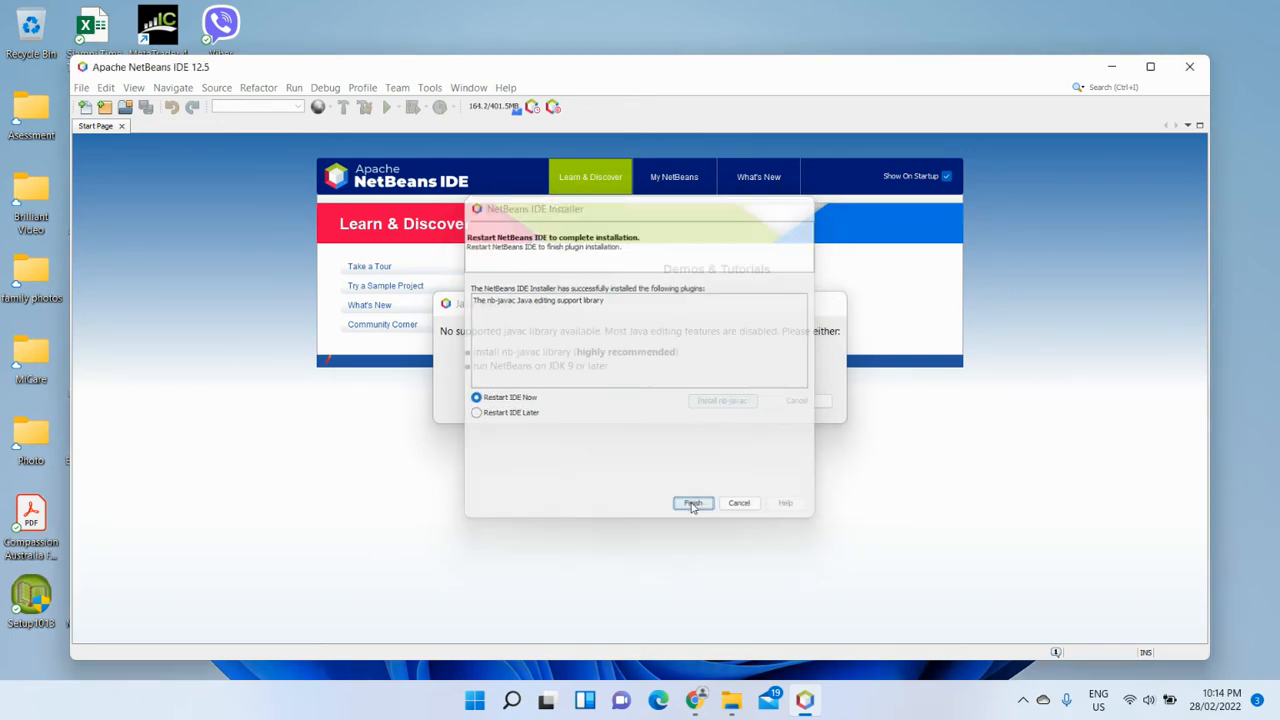
# - Launch Apache NetBeans again from the desktop and agree to provide anonymous usage statistics
pyautogui.rightClick(423, 229)
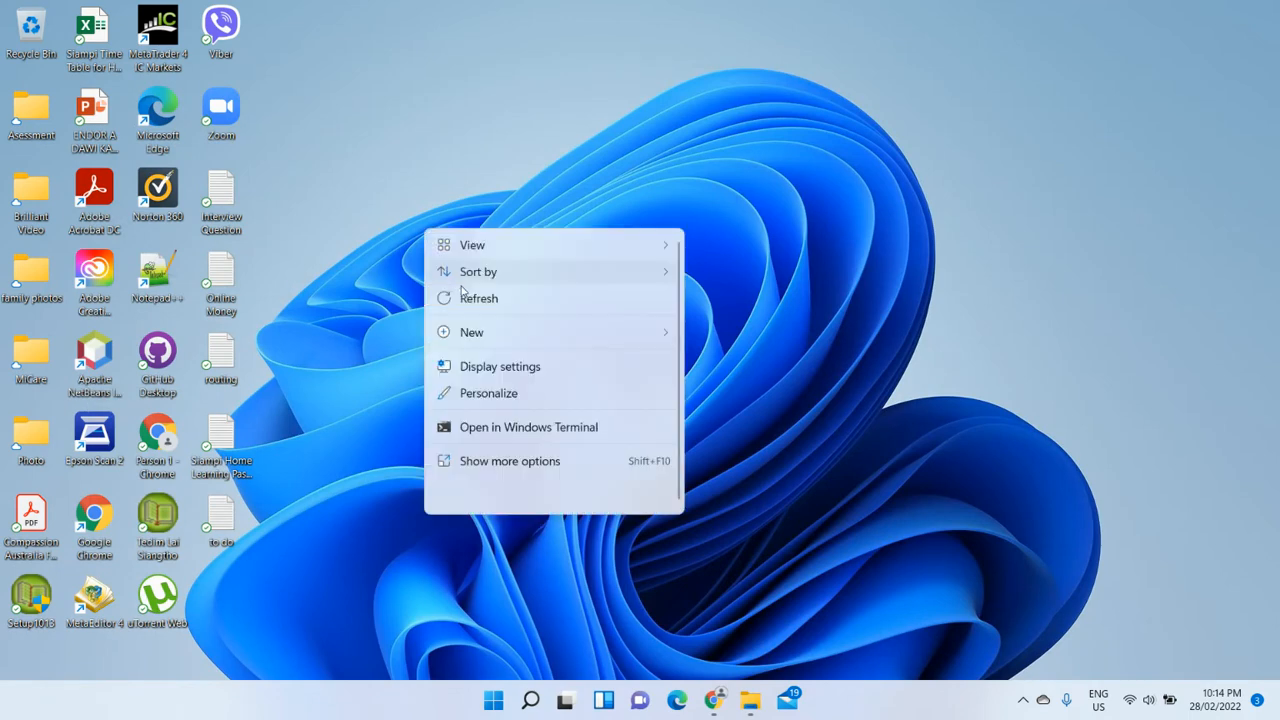
pyautogui.click(471, 296)
pyautogui.doubleClick(97, 361)
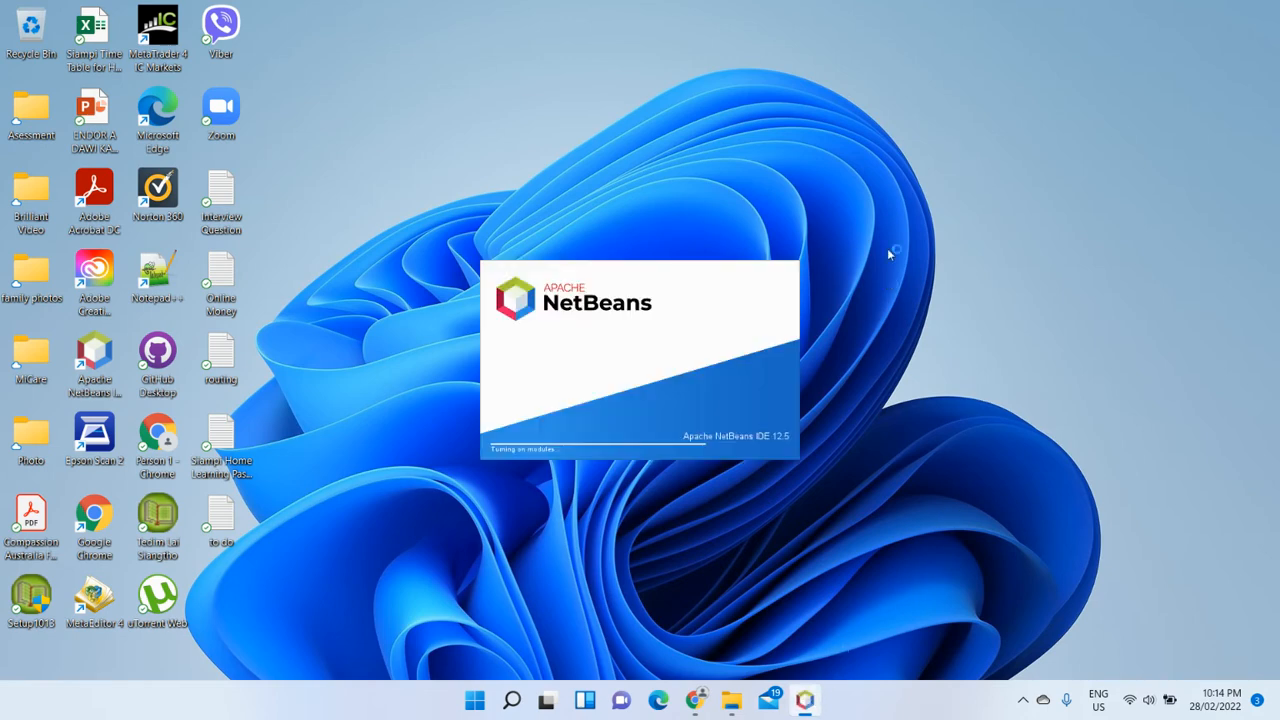
pyautogui.rightClick(917, 142)
pyautogui.click(978, 211)
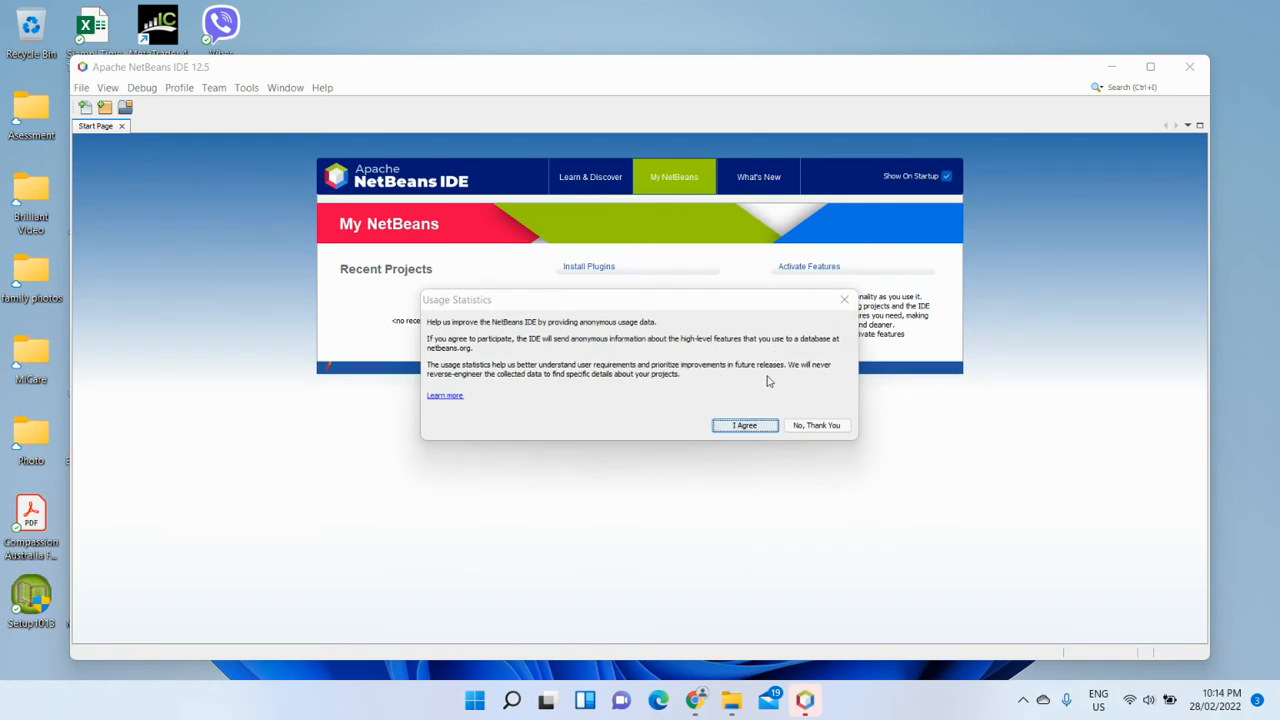
pyautogui.click(744, 428)
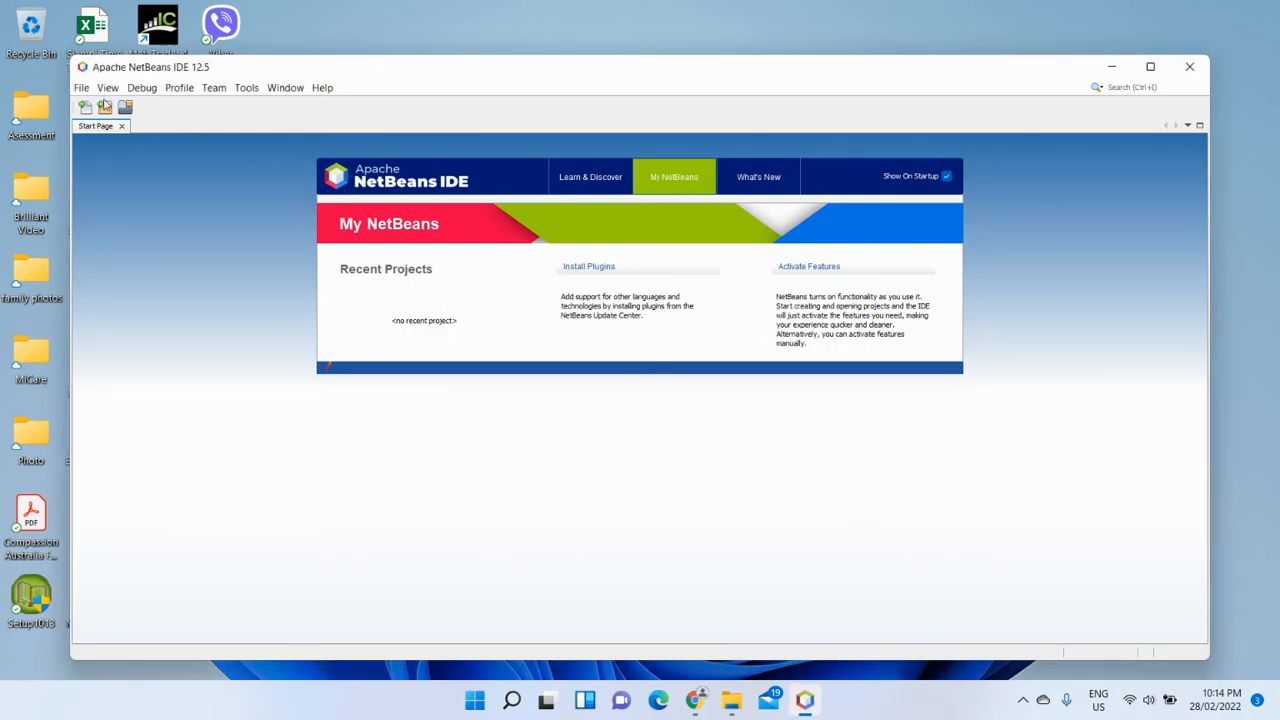
# - Create a Java with Ant project of type Java Application, keeping the default name, location and main class
pyautogui.click(82, 88)
pyautogui.click(121, 104)
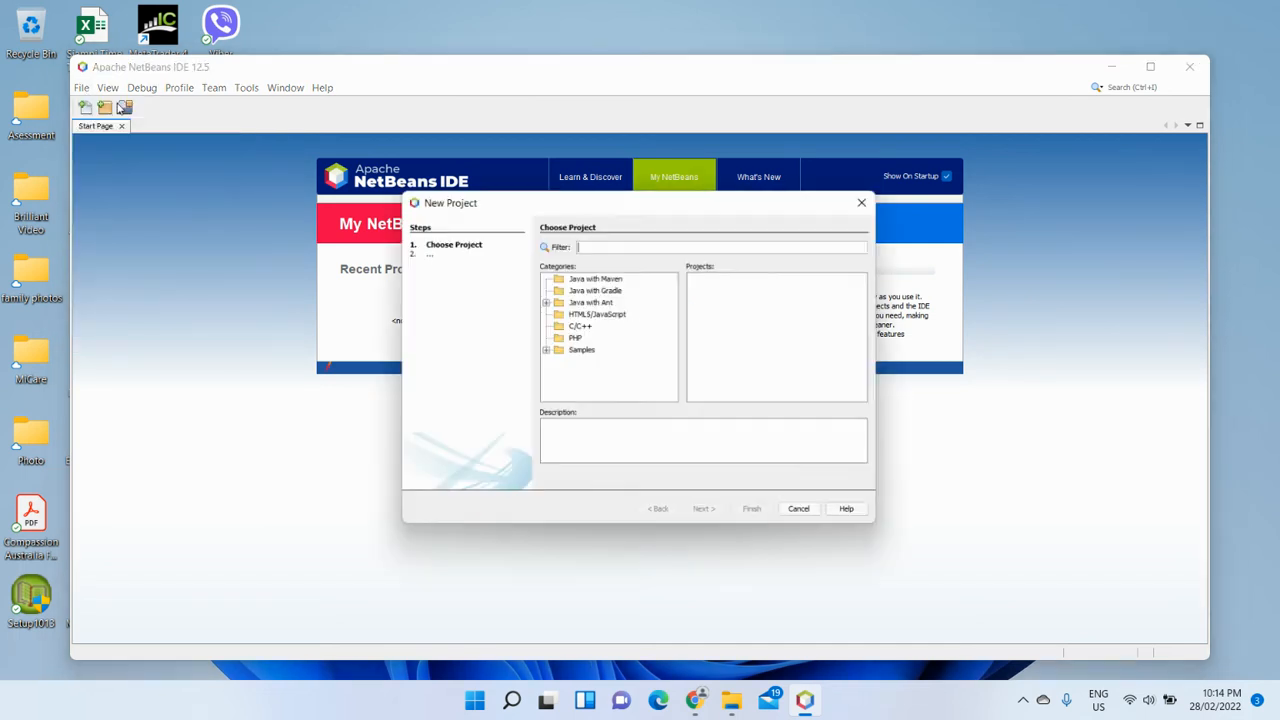
pyautogui.click(603, 304)
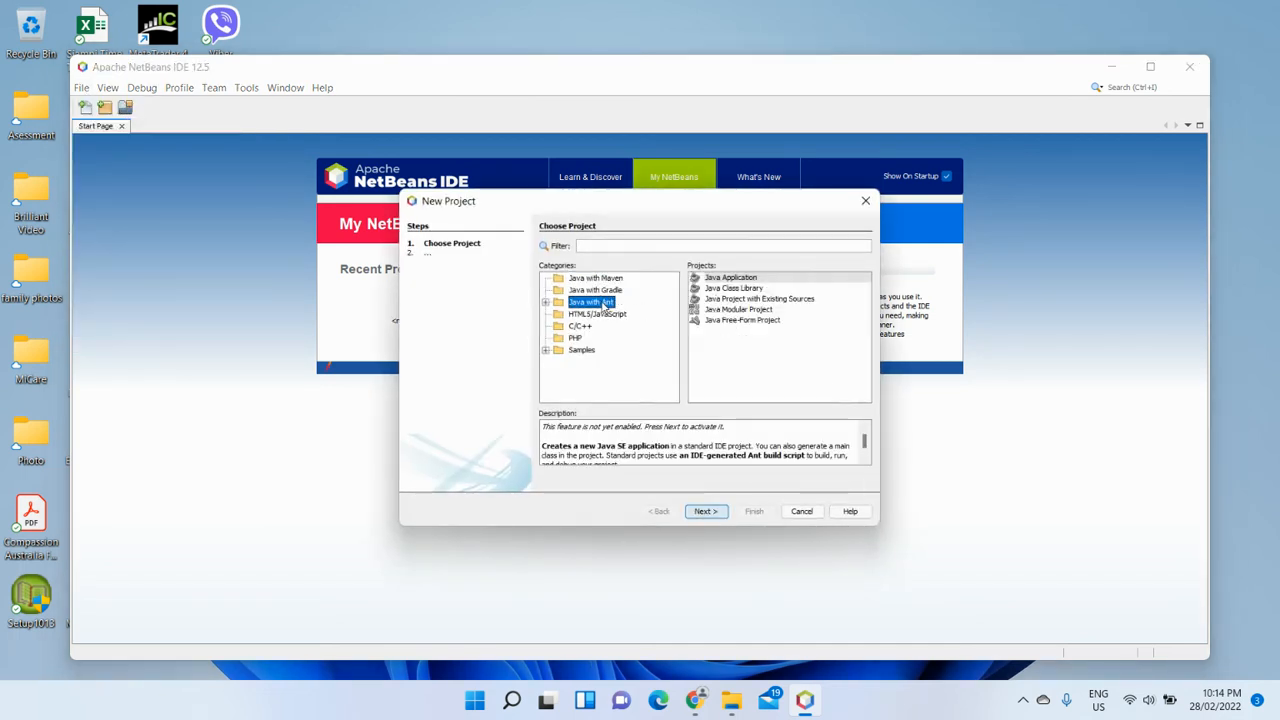
pyautogui.click(732, 280)
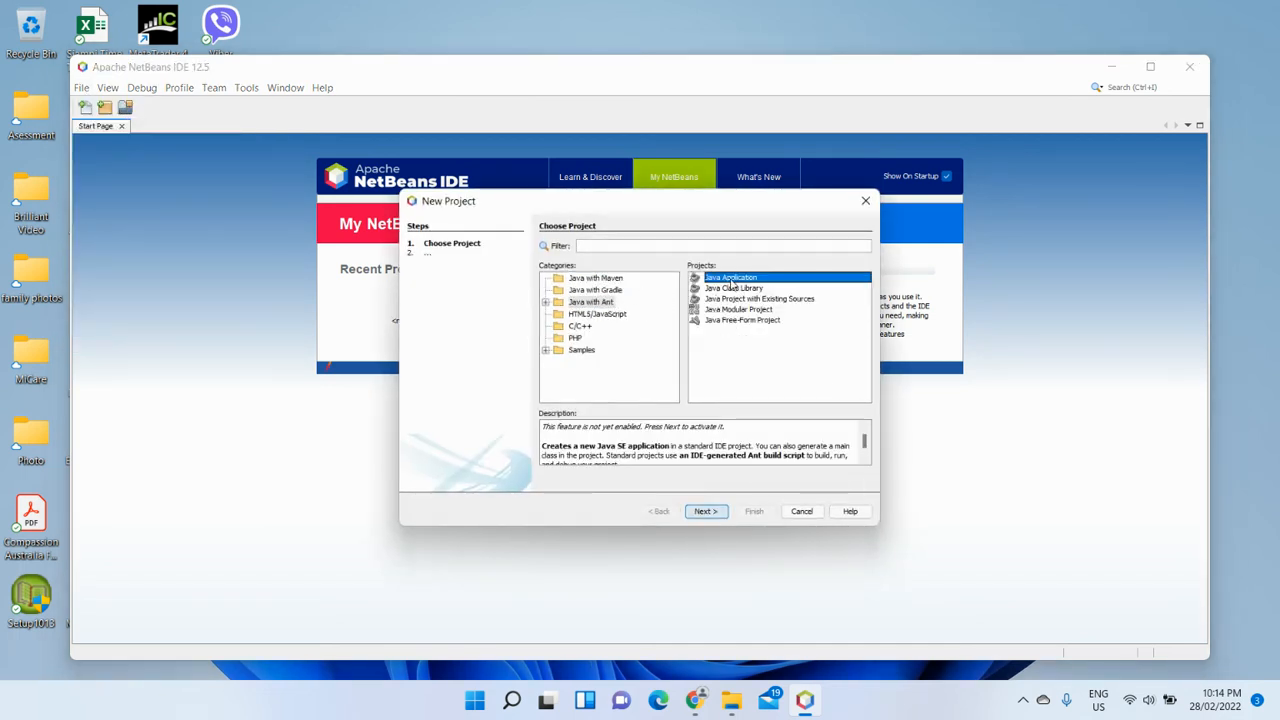
pyautogui.click(706, 511)
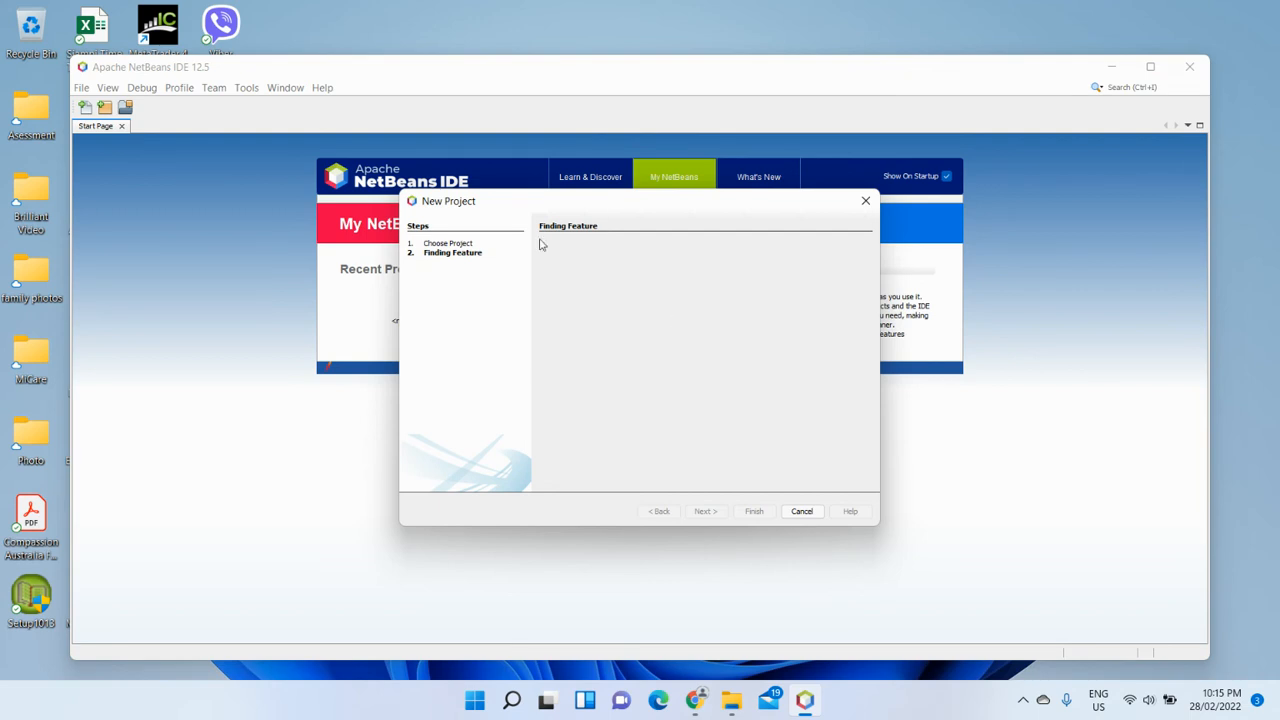
pyautogui.moveTo(617, 201); pyautogui.dragTo(454, 193)
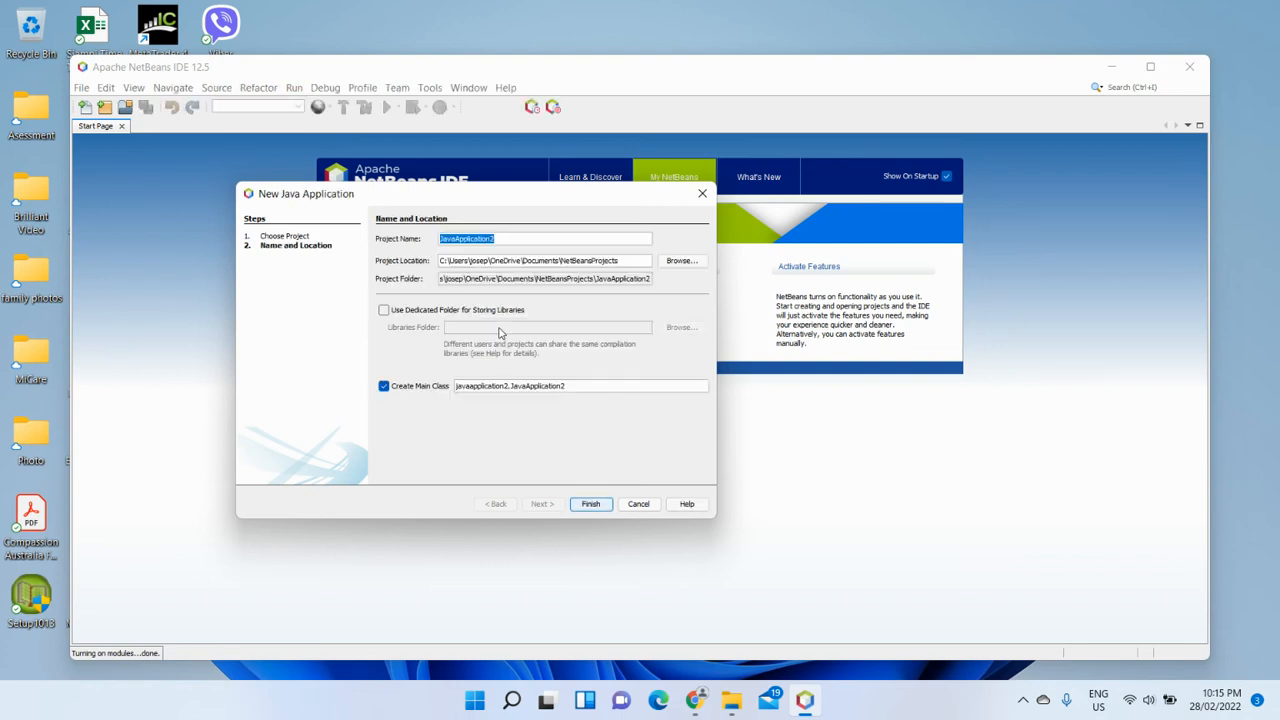
pyautogui.click(590, 505)
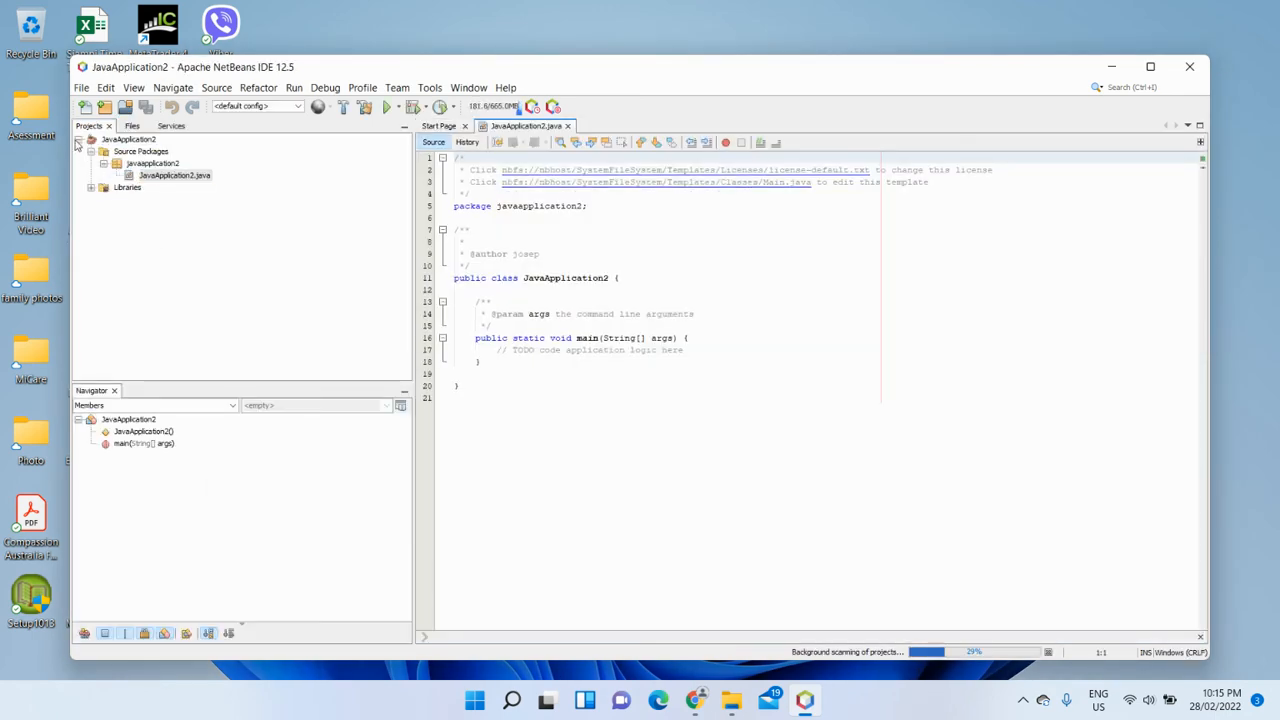
# - Collapse the JavaApplication2 project tree and create a Java with Ant Java Class Library project with the default name and location
pyautogui.click(79, 139)
pyautogui.click(81, 87)
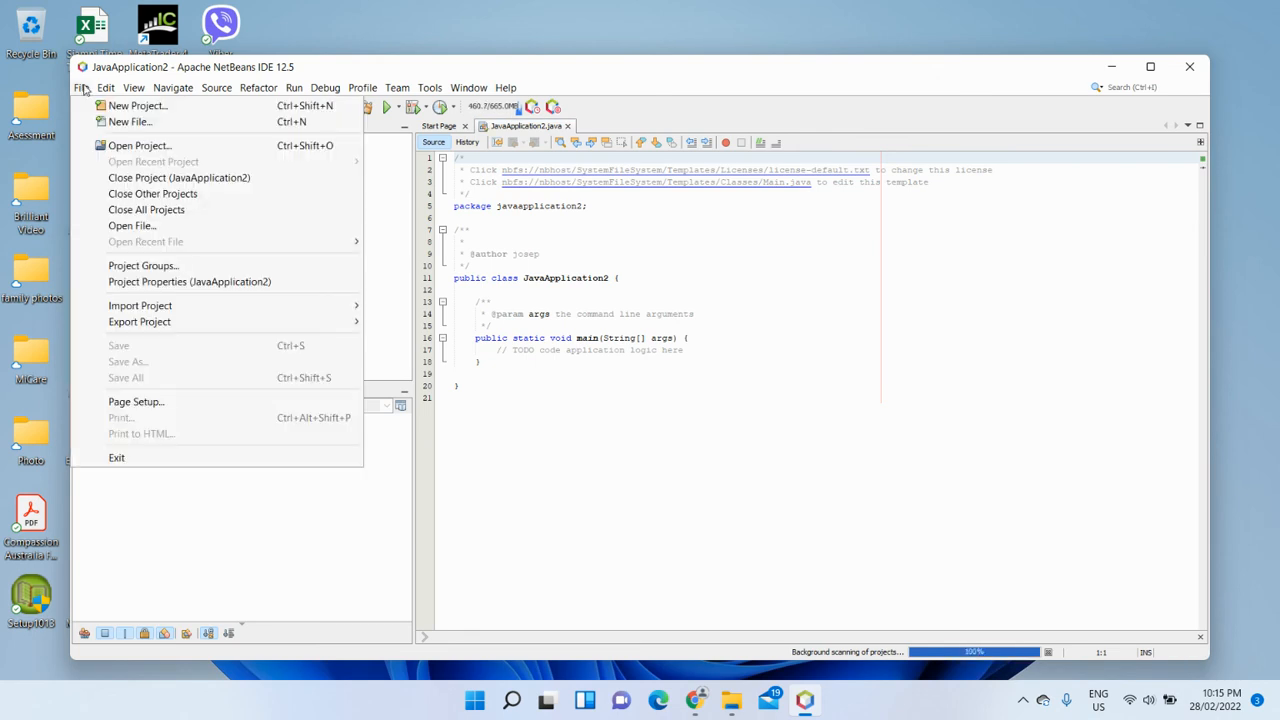
pyautogui.click(122, 104)
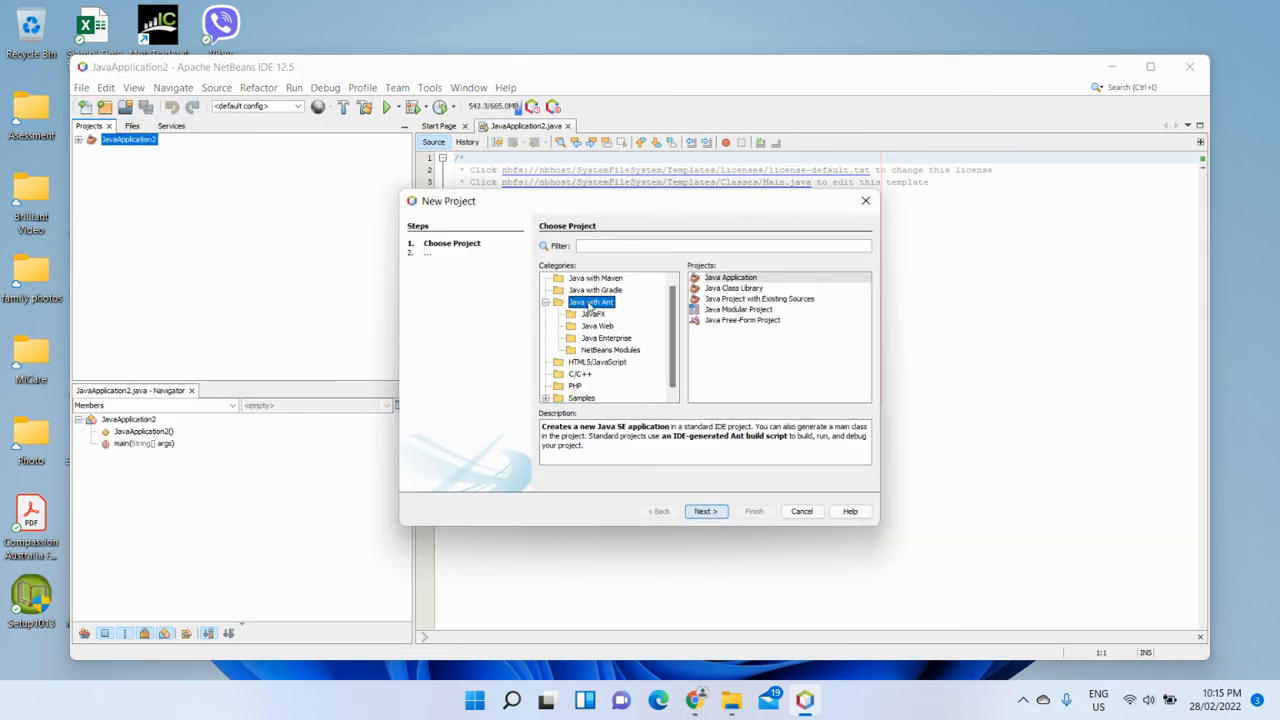
pyautogui.click(734, 288)
pyautogui.click(706, 511)
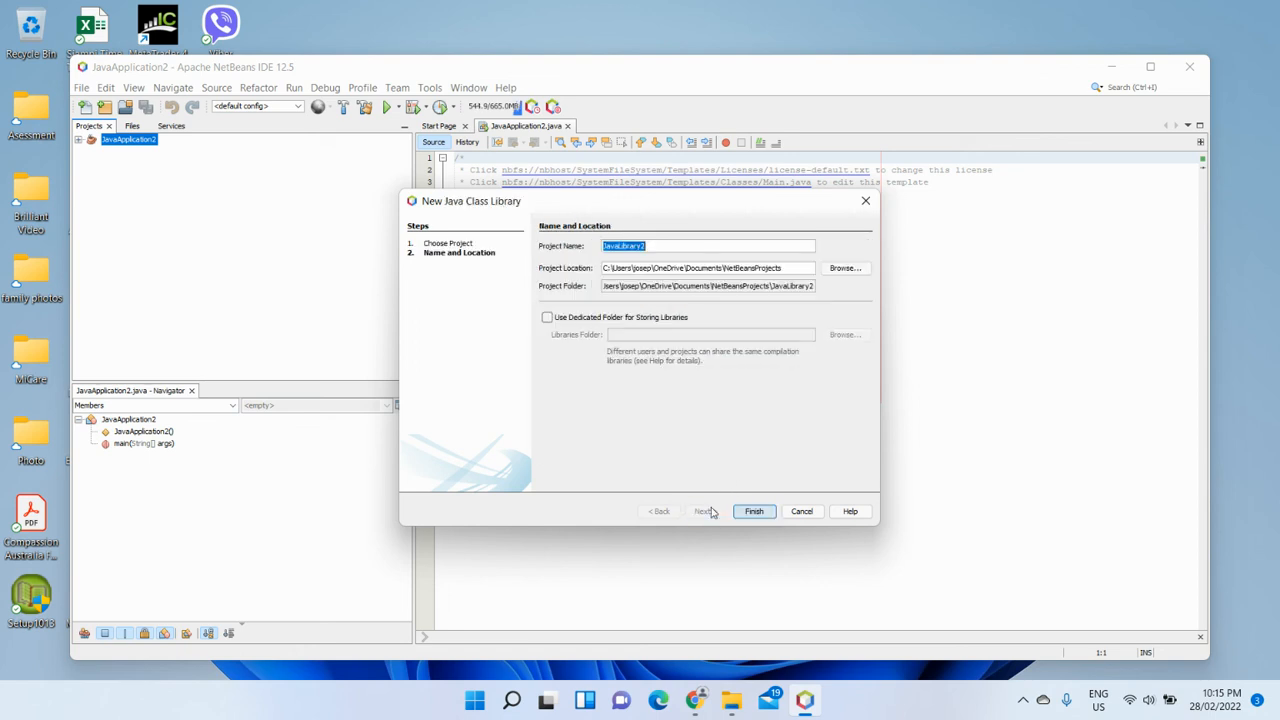
pyautogui.click(754, 511)
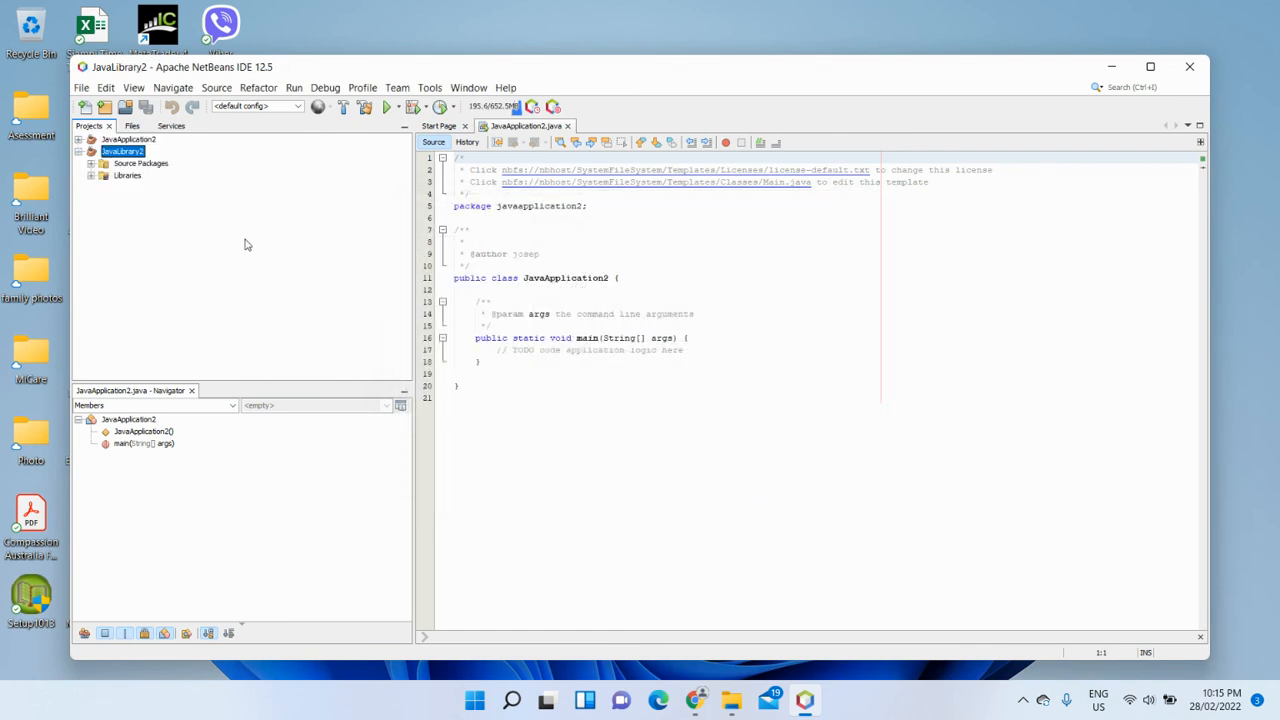
# - Expand the JavaApplication2 project and select its JavaApplication2.java source file
pyautogui.click(79, 139)
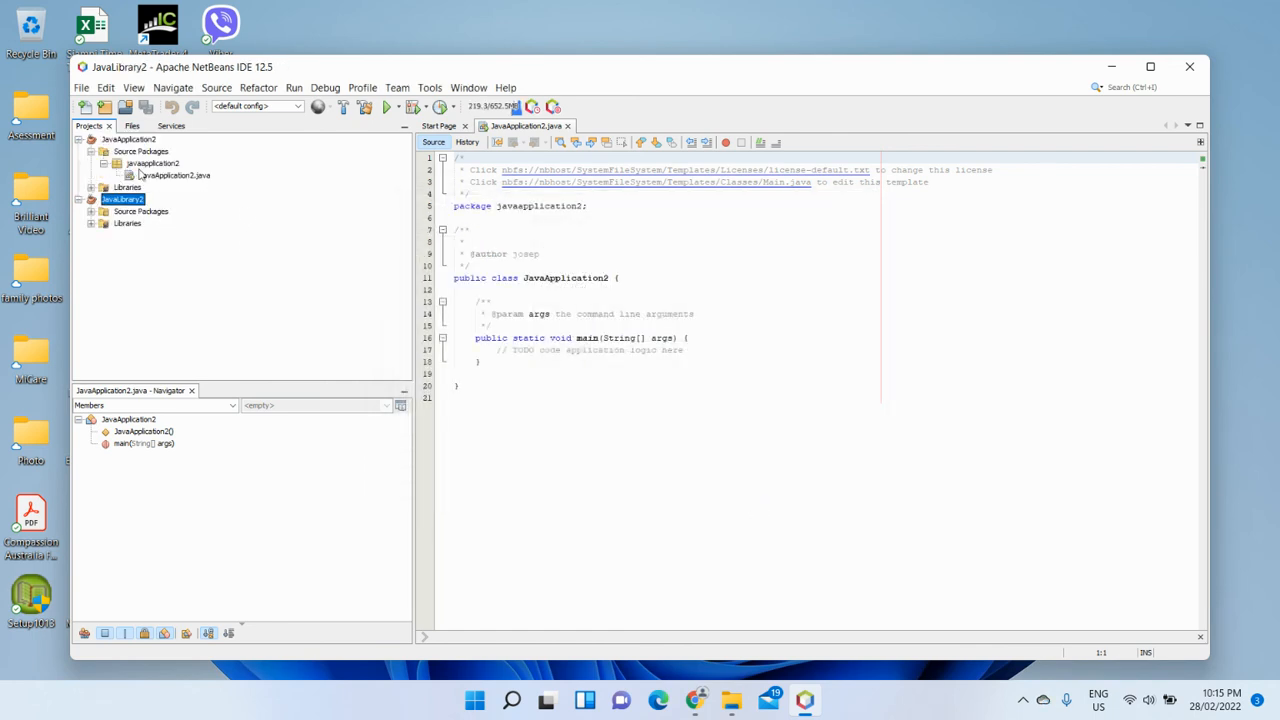
pyautogui.click(172, 175)
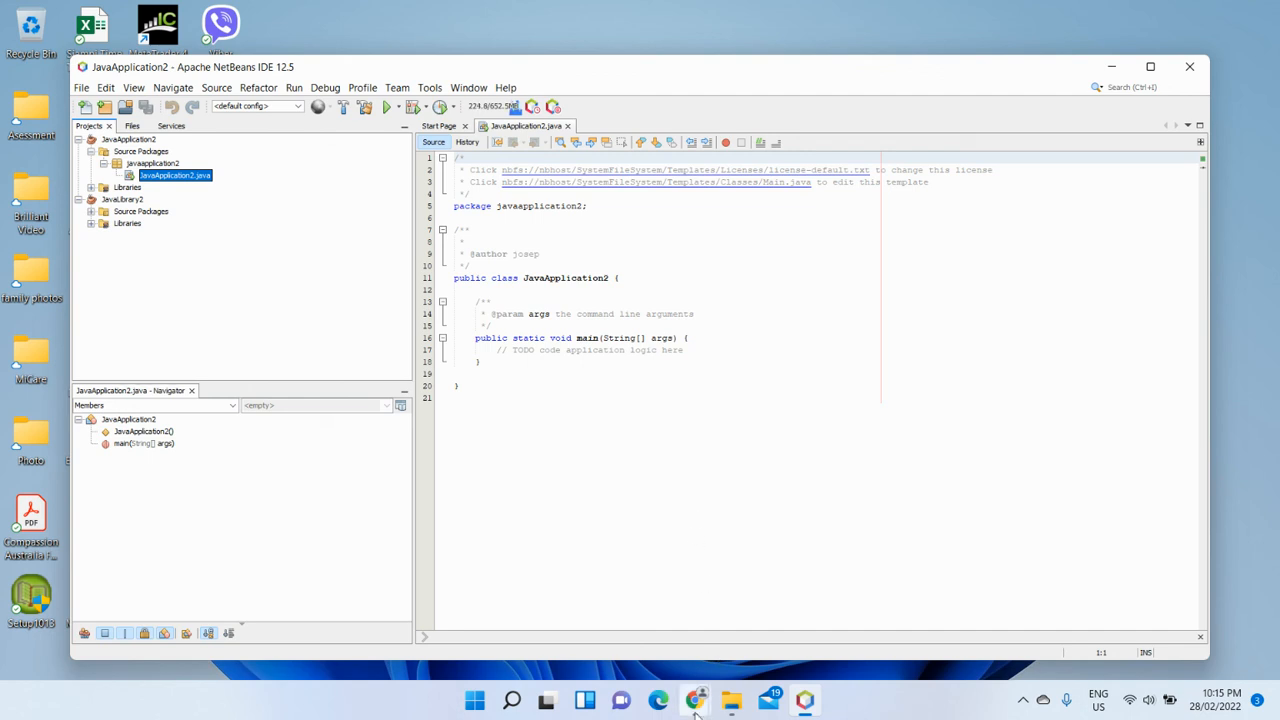
pyautogui.click(758, 648)
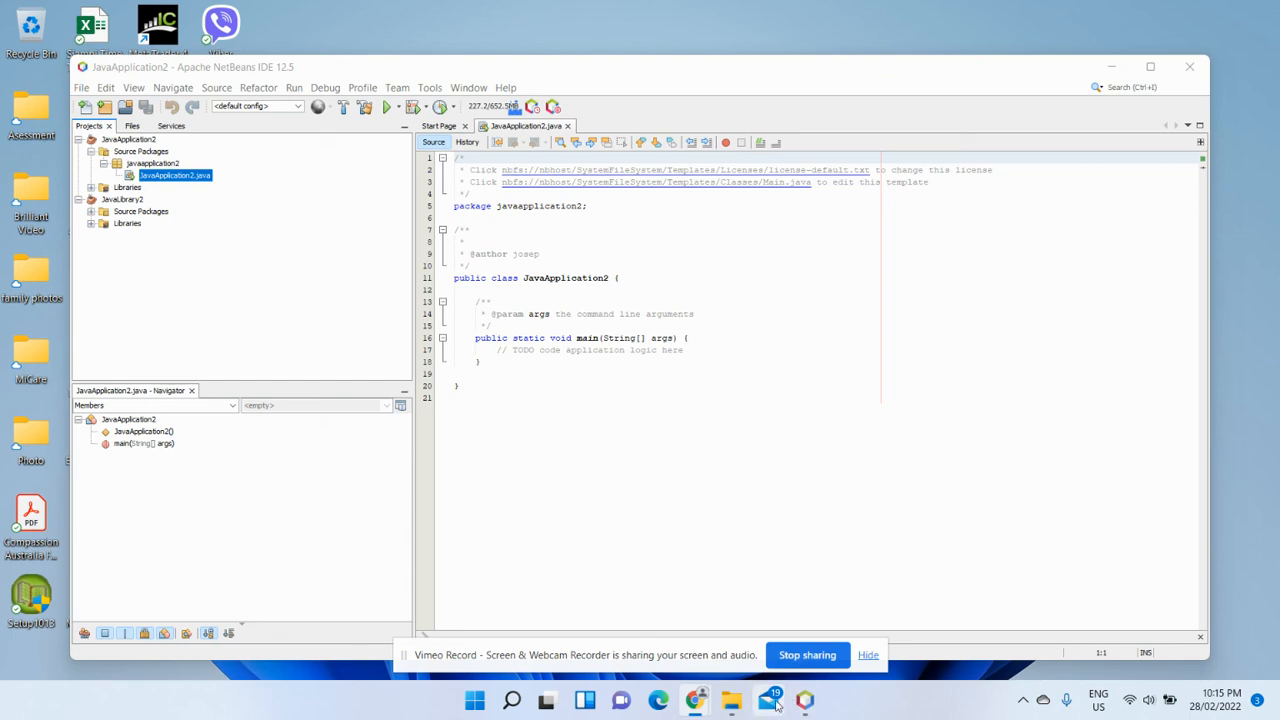
pyautogui.moveTo(702, 704)
pyautogui.click(640, 600)
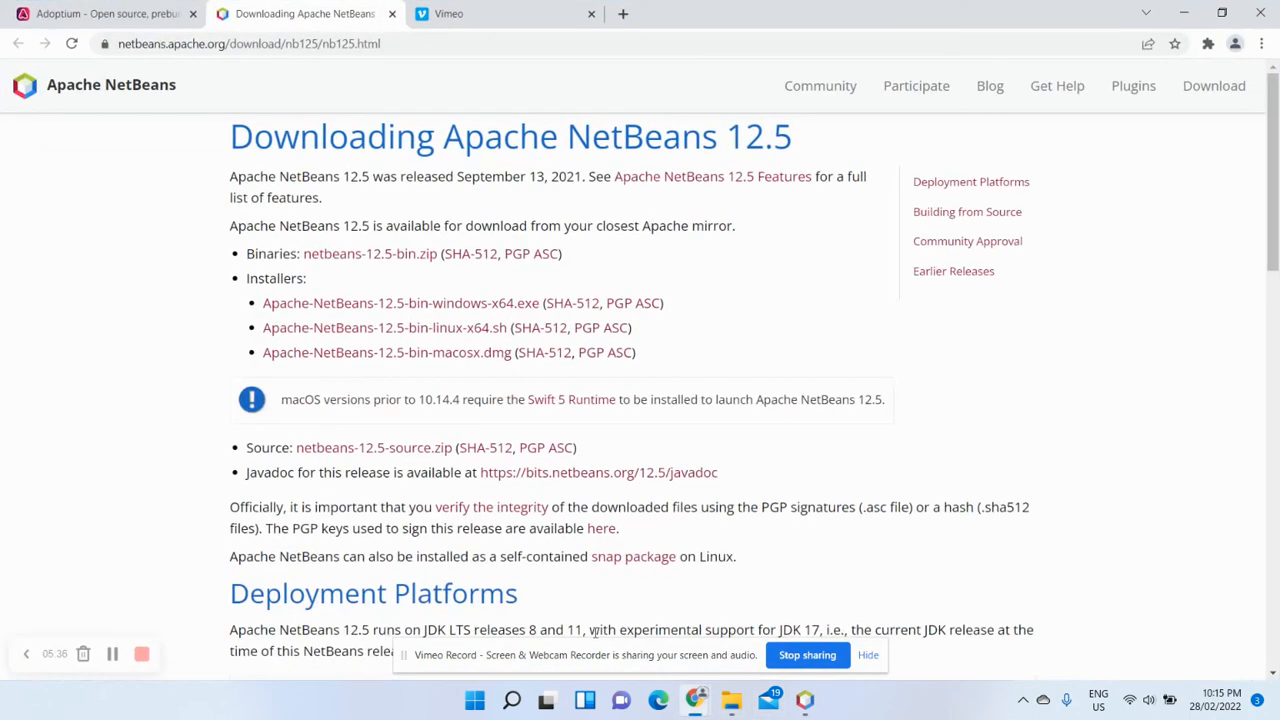